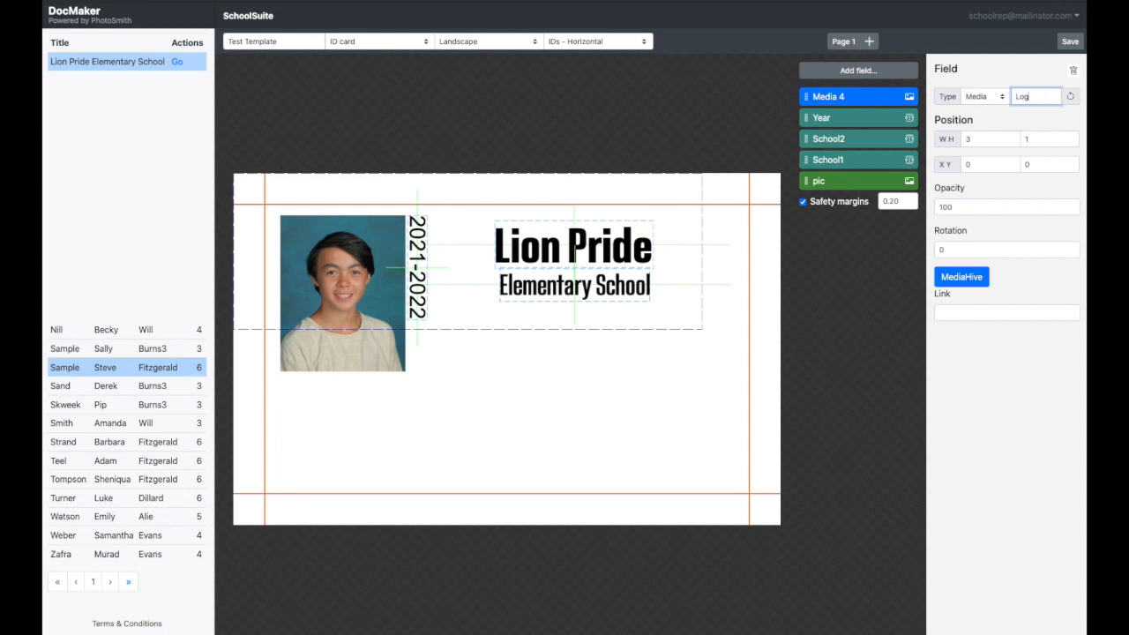
Set the Logo media field's width to 1 and check the school's Media Hive library for available files
double_click(967, 139)
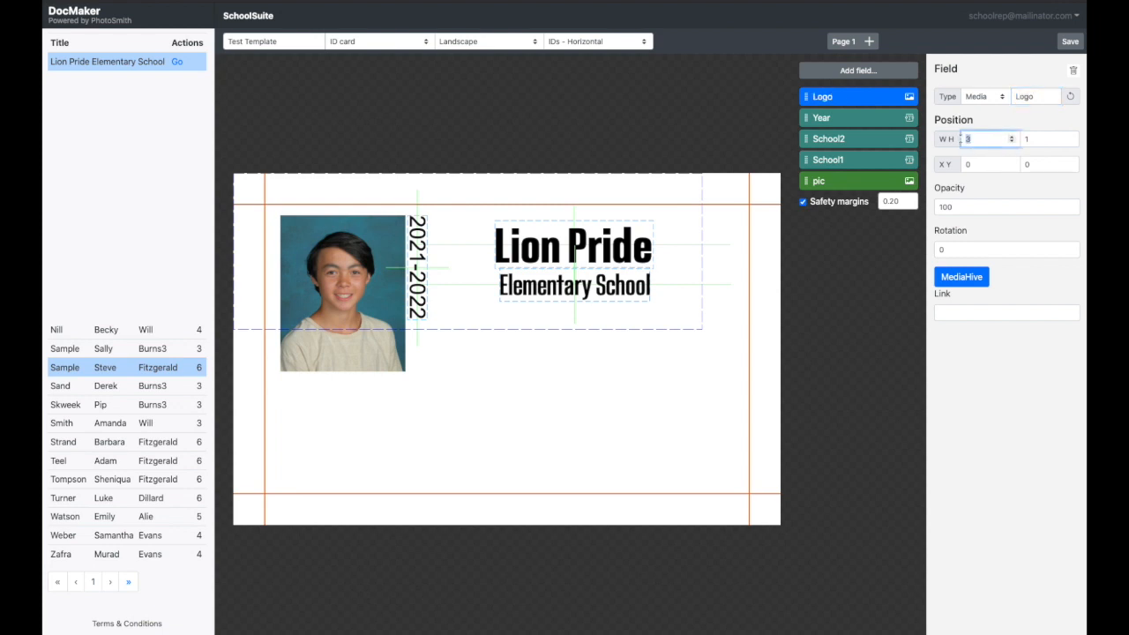
text(1)
key(Tab)
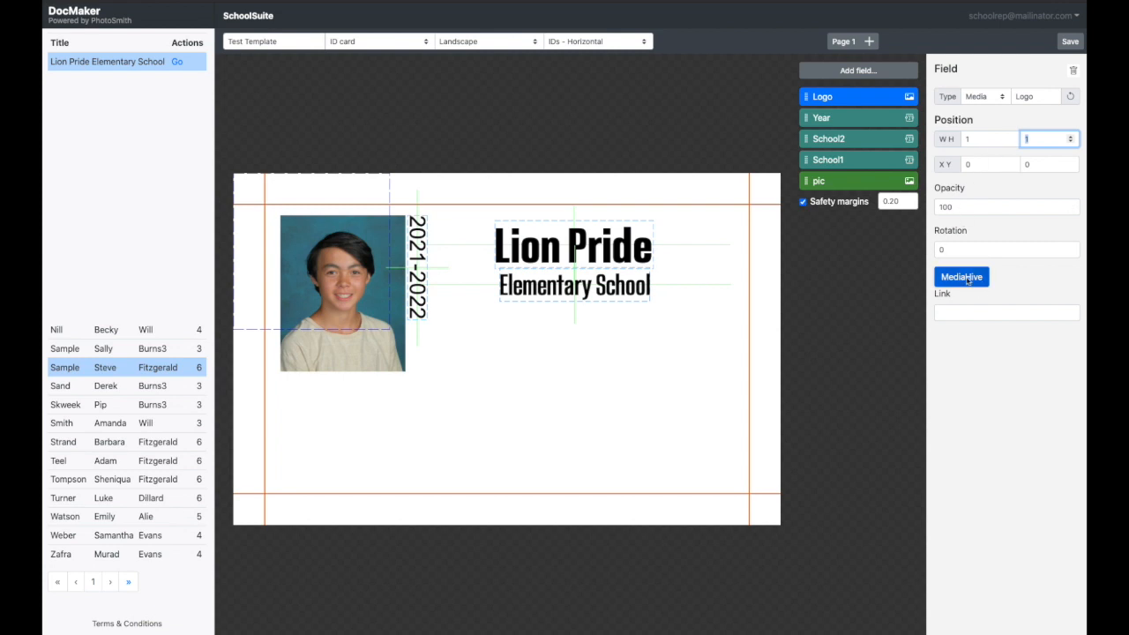
click(967, 277)
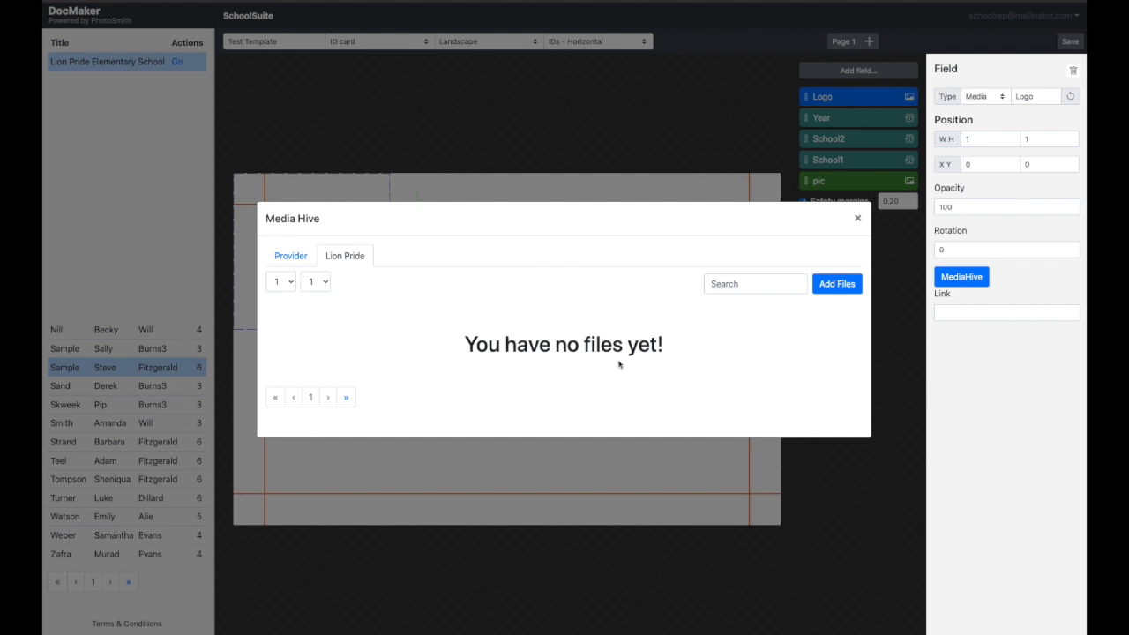
click(857, 218)
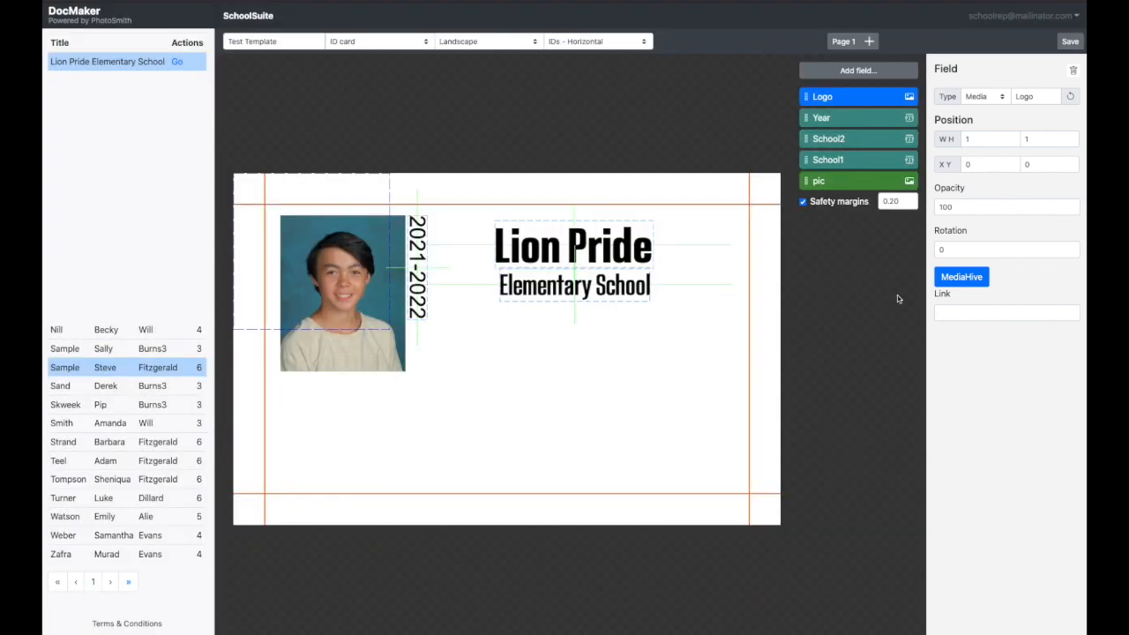
Link the Logo field to the School Logo and place it in the card's lower-right corner at about X 2.3, Y 1.05
click(952, 313)
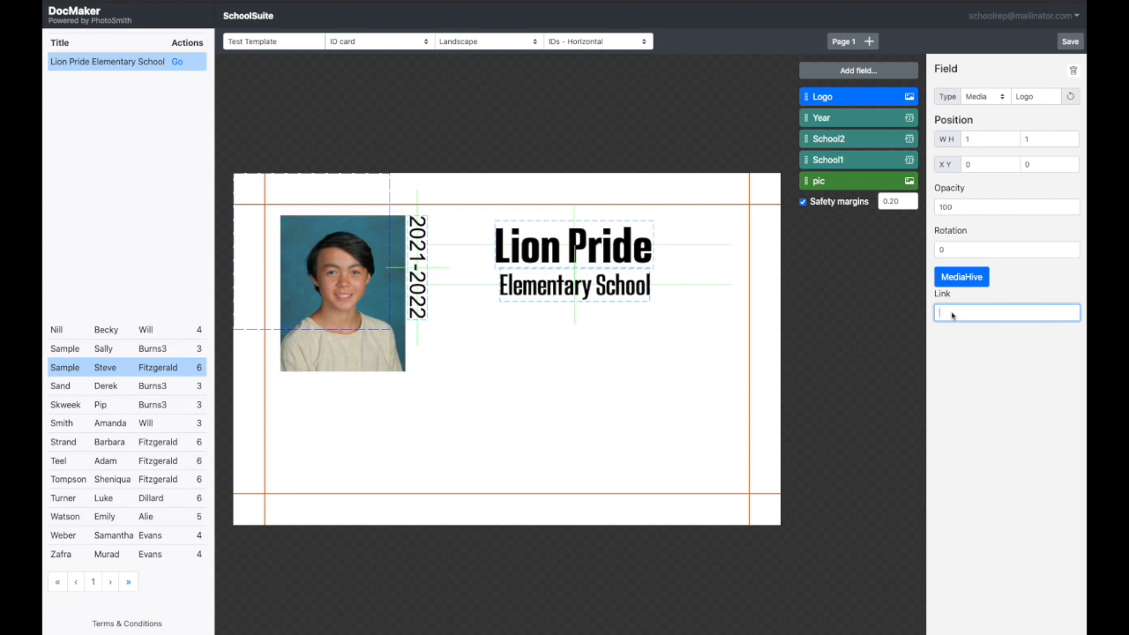
text(=)
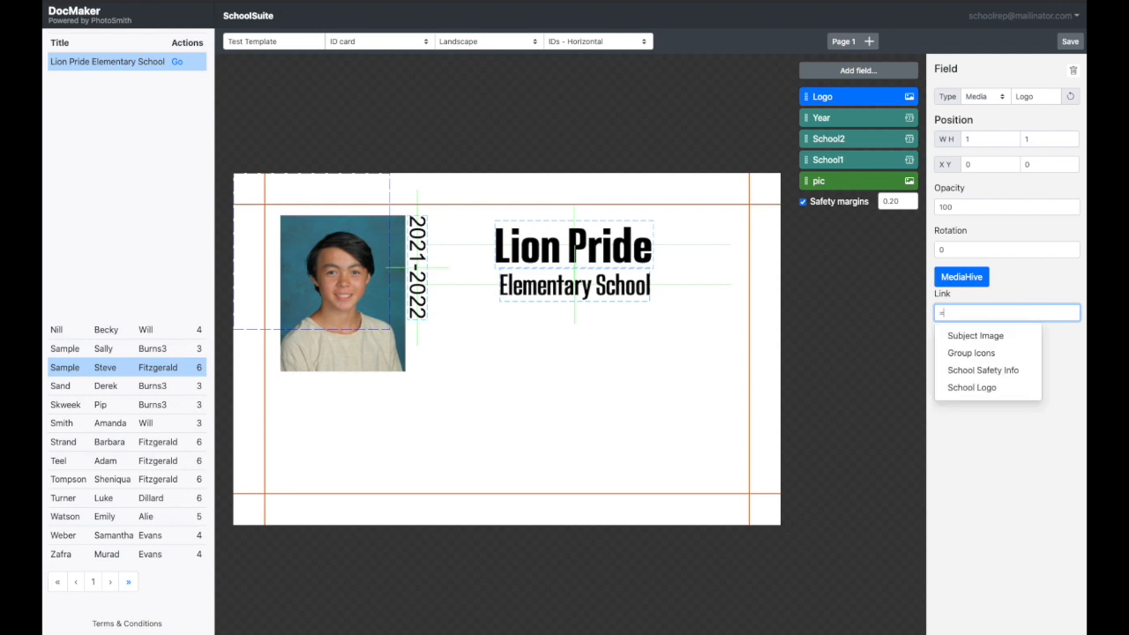
click(976, 387)
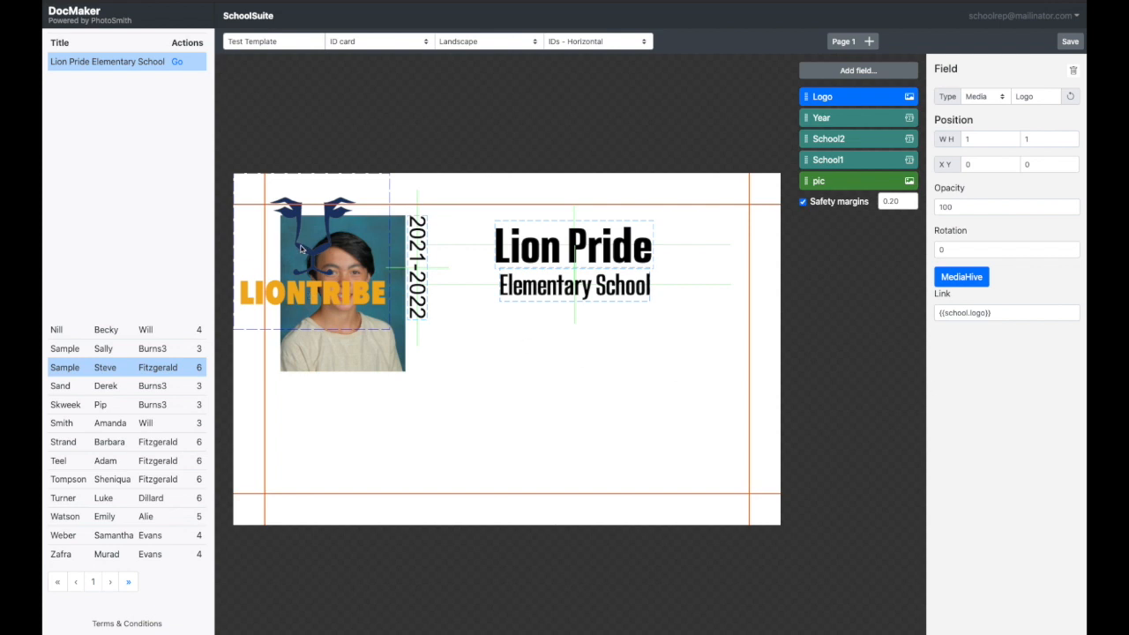
drag(262, 301, 611, 460)
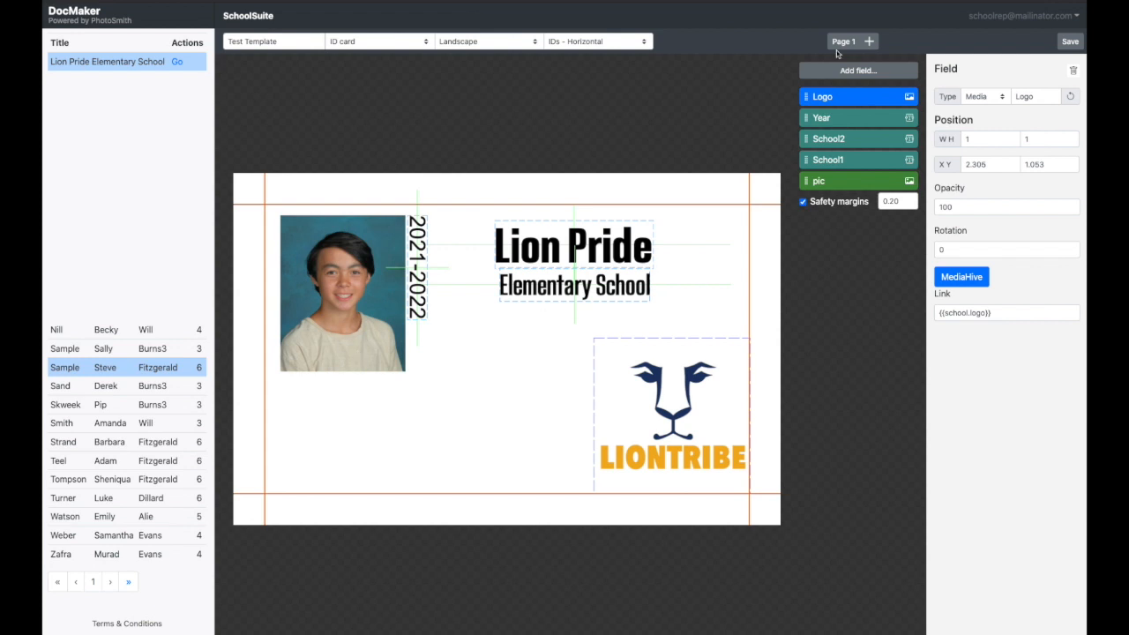
Add a text field to the card and name it Name1
click(868, 72)
click(843, 94)
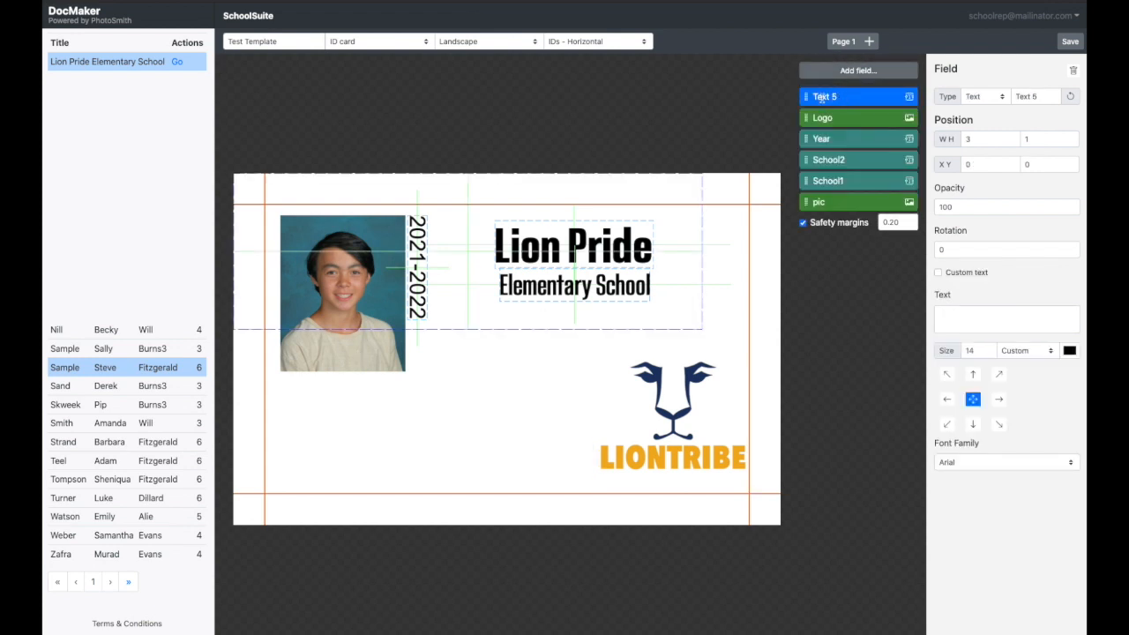
double_click(820, 99)
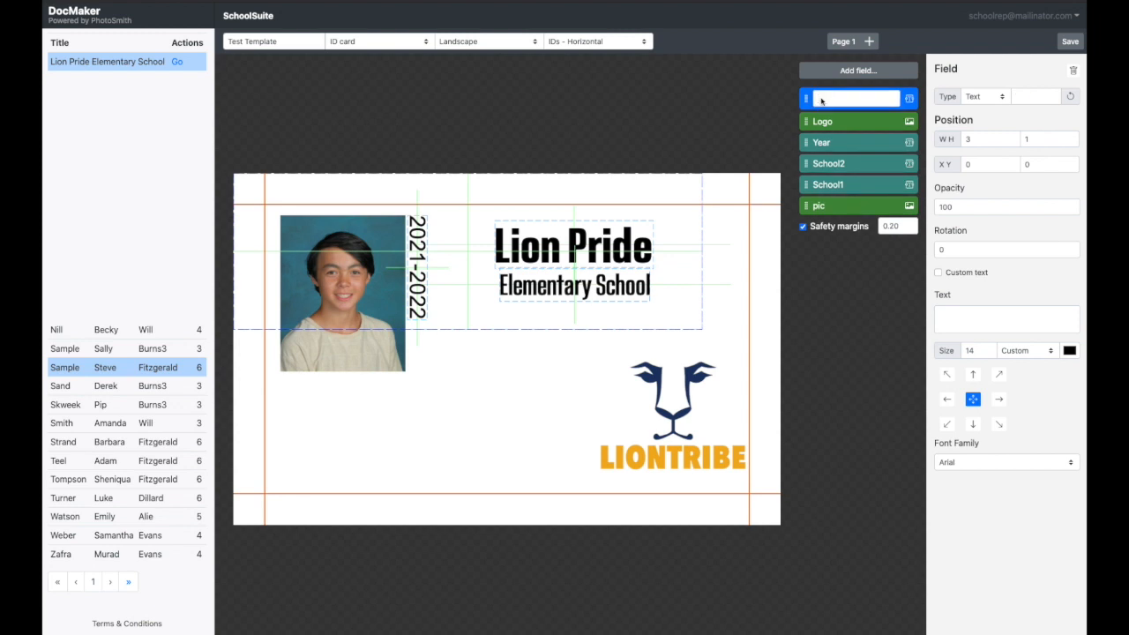
text(Name1)
Set the Name1 field's width to 2 and its height to .5
click(981, 142)
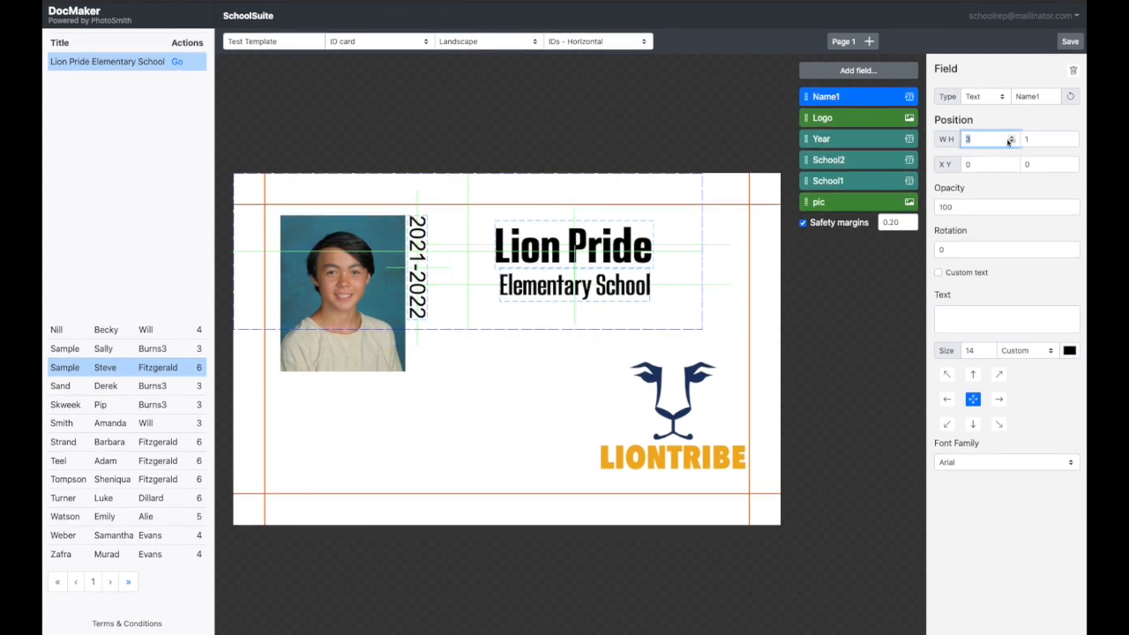
click(1024, 141)
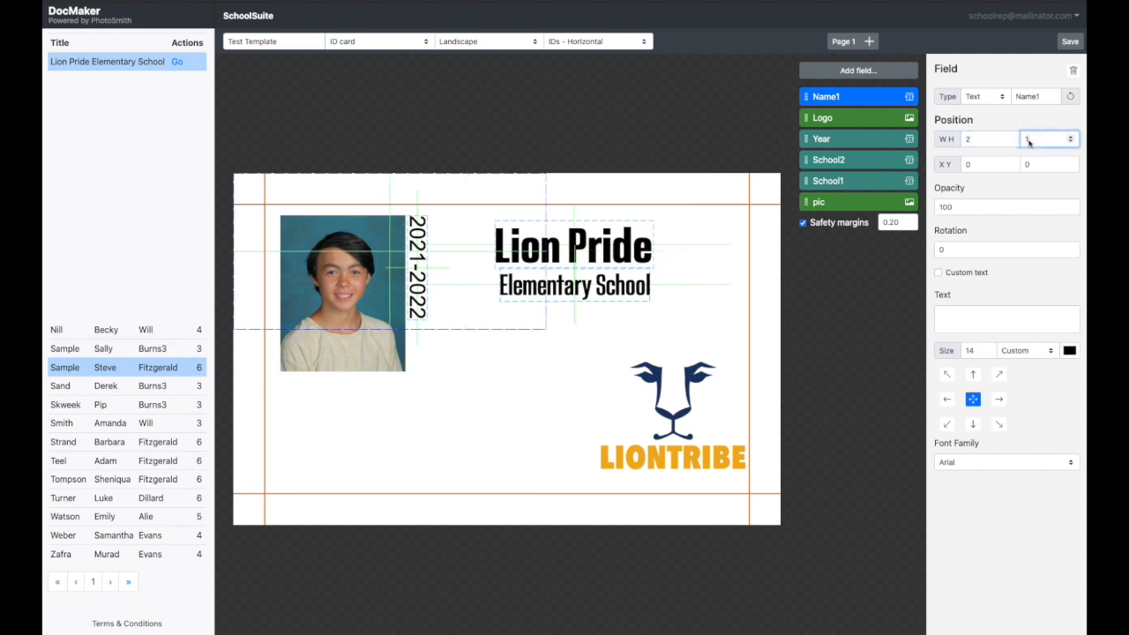
text(.55)
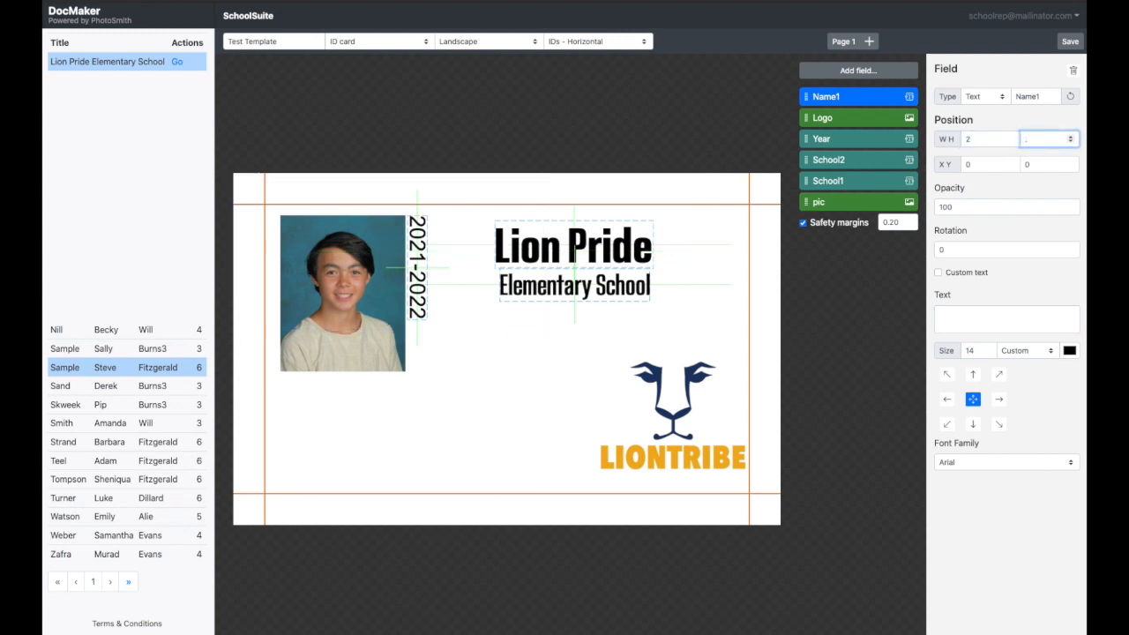
key(BackSpace)
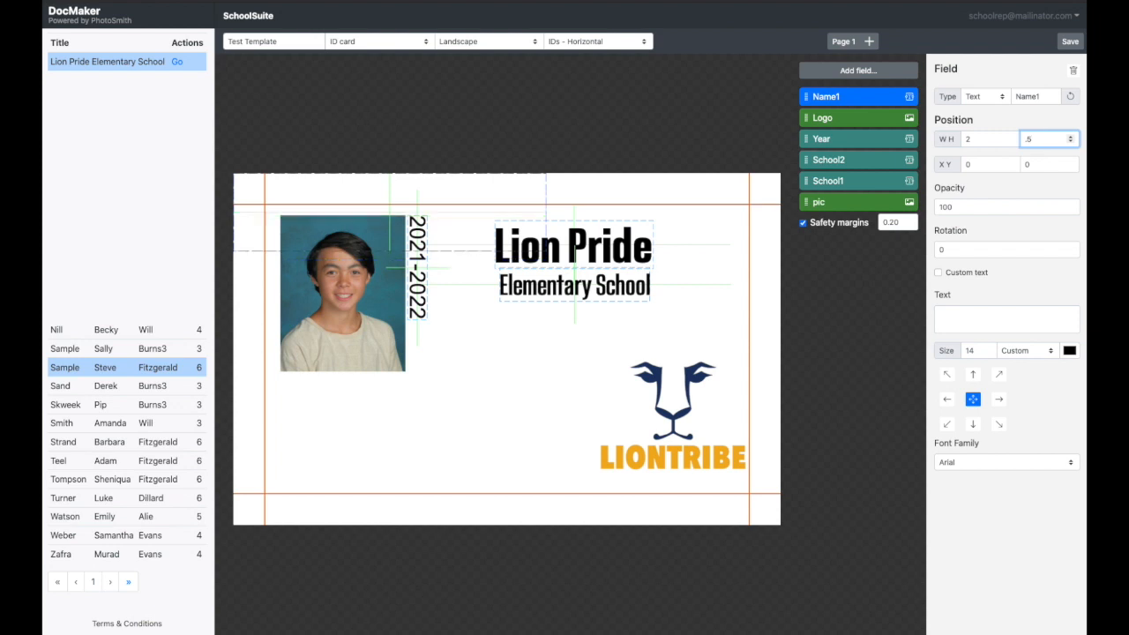
Fill the Name1 field's text with the First Name data placeholder
click(954, 320)
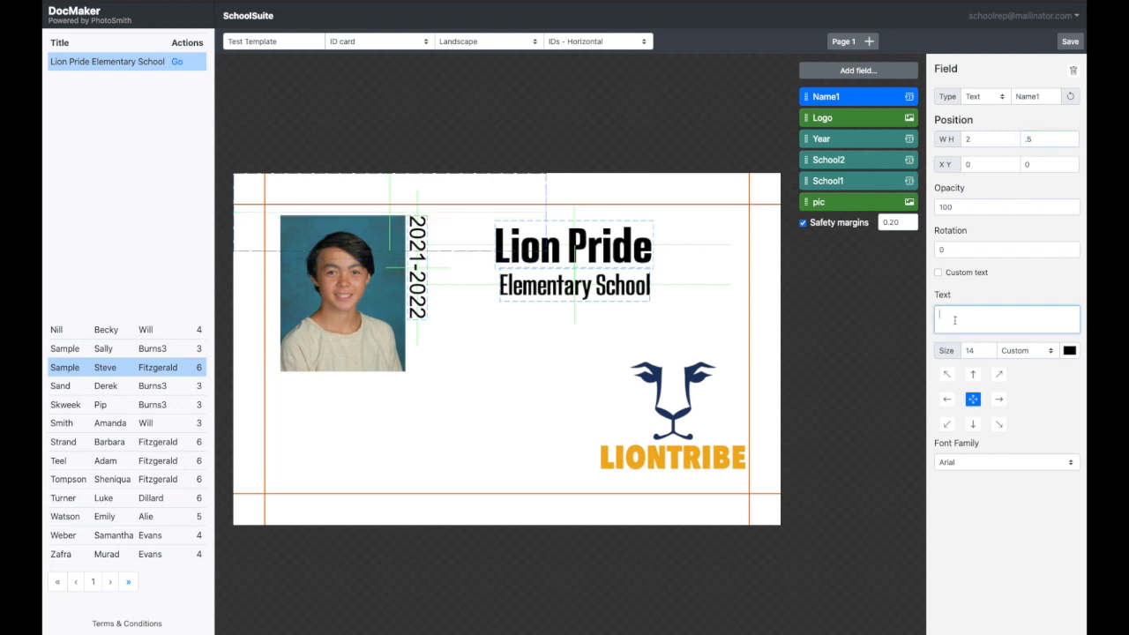
click(954, 320)
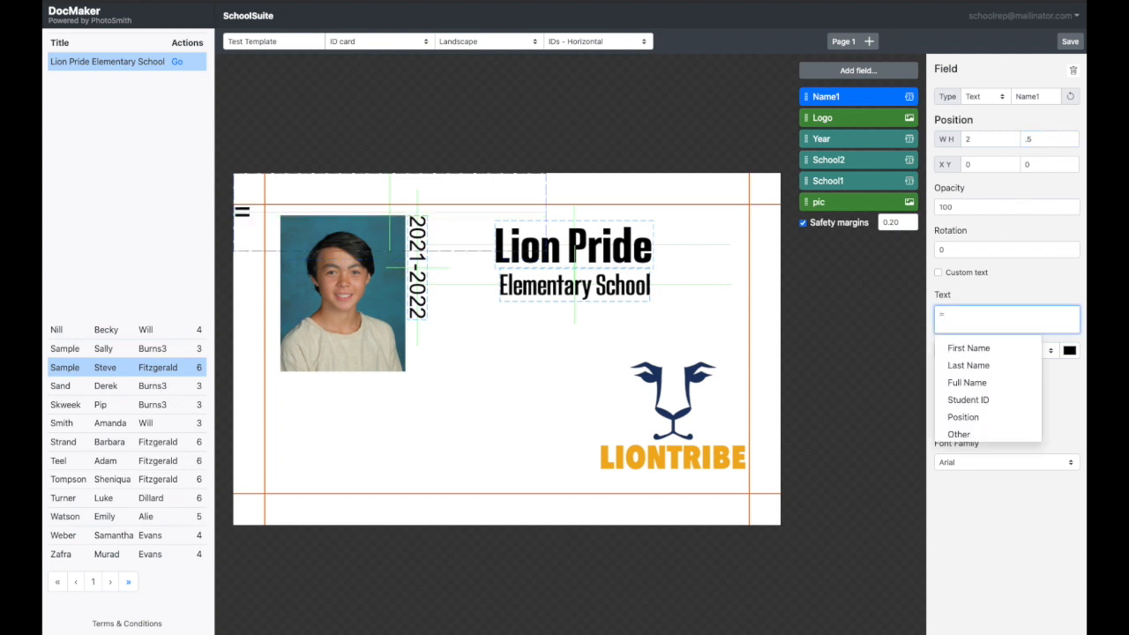
click(965, 347)
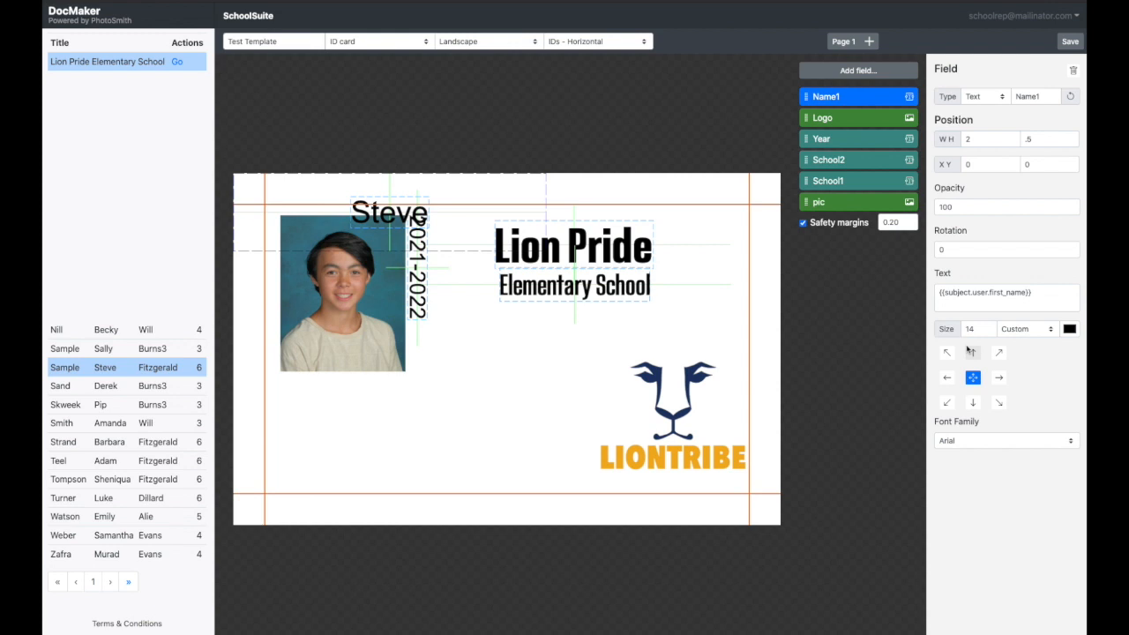
Set the Name1 text to size 20 in the Altitude Condensed Bold font
double_click(968, 330)
text(20)
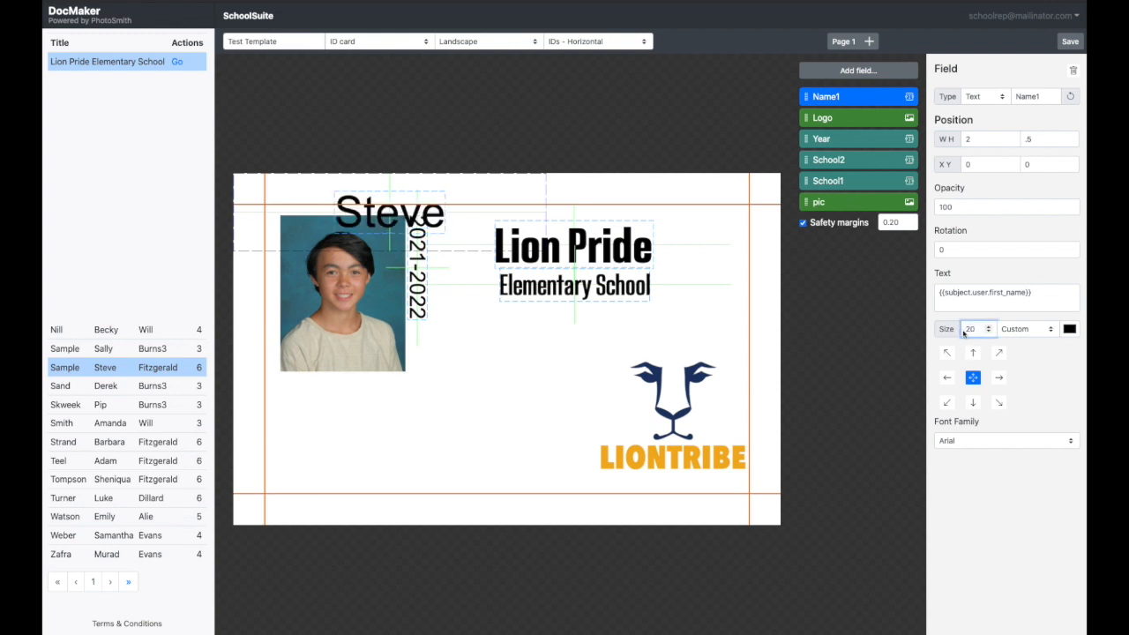
click(991, 444)
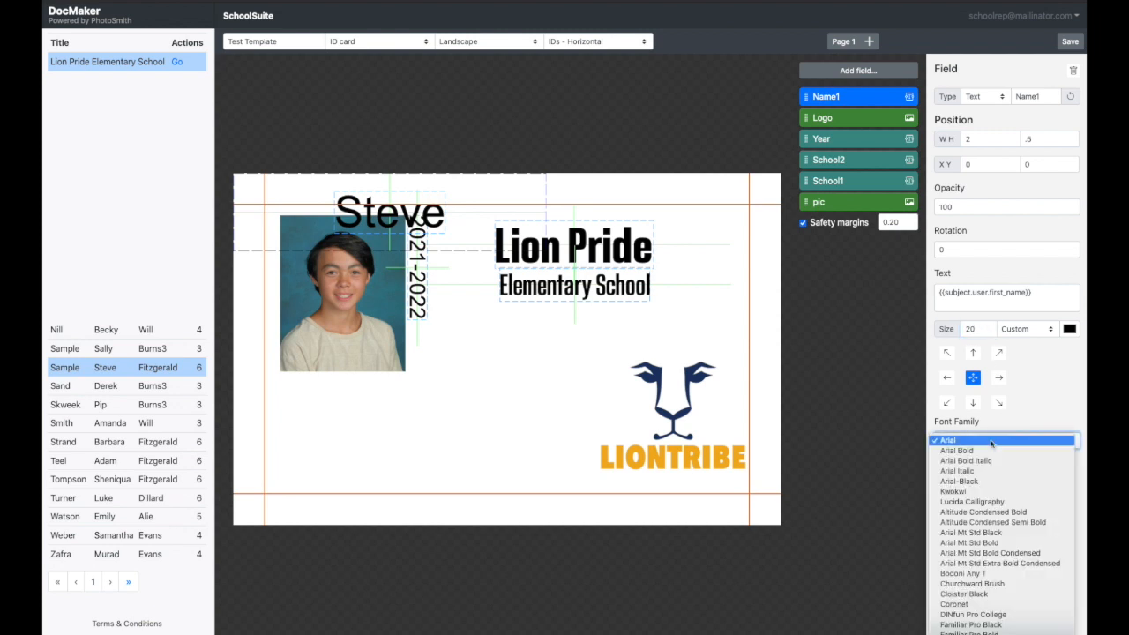
click(999, 513)
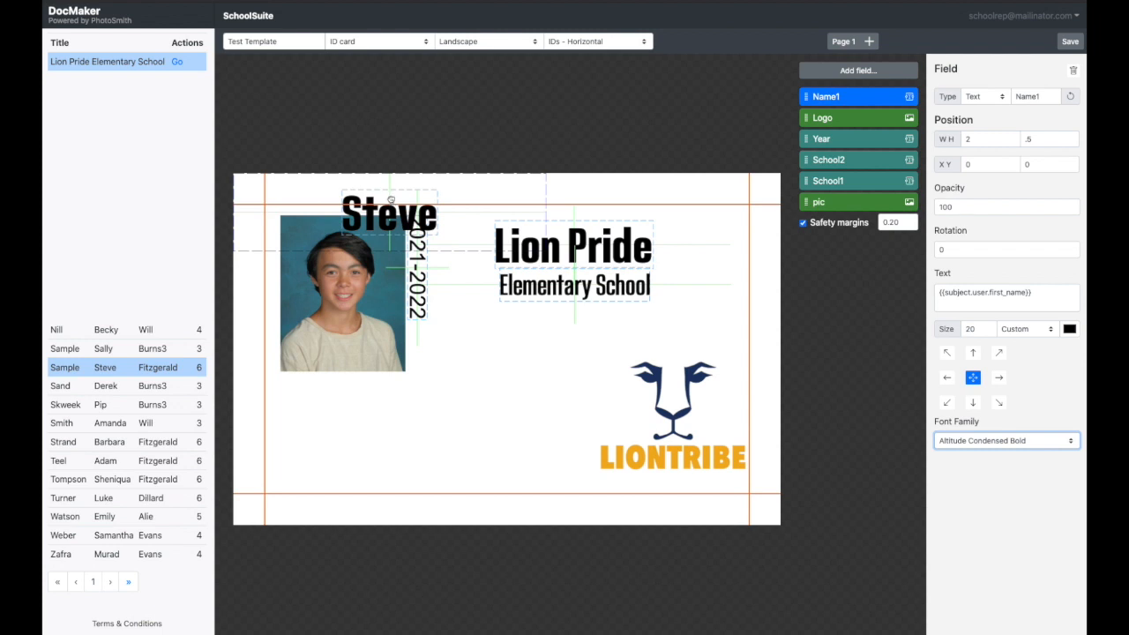
Place the Name1 field directly below the photo at about X 0.3, Y 1.18 and left-align its text
drag(390, 200, 436, 399)
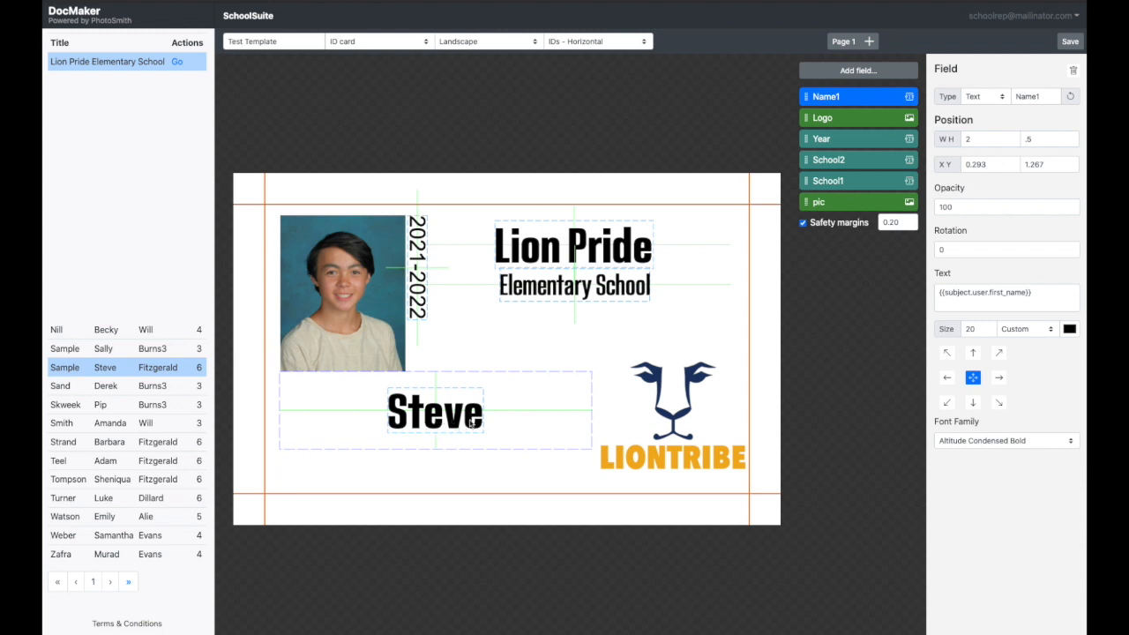
click(946, 378)
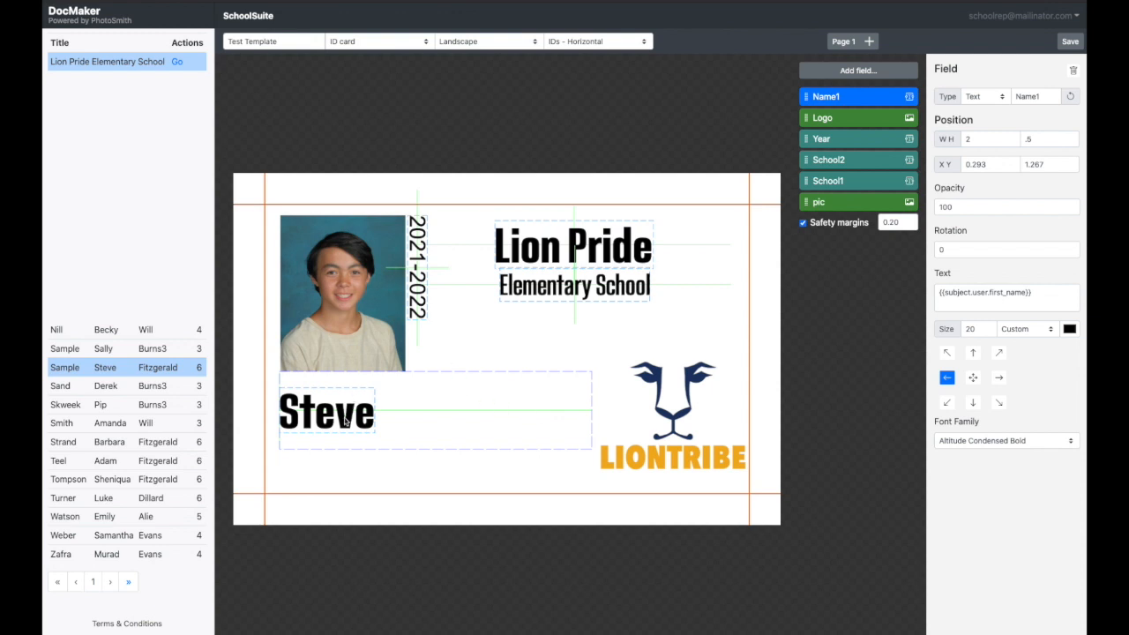
drag(345, 420, 344, 405)
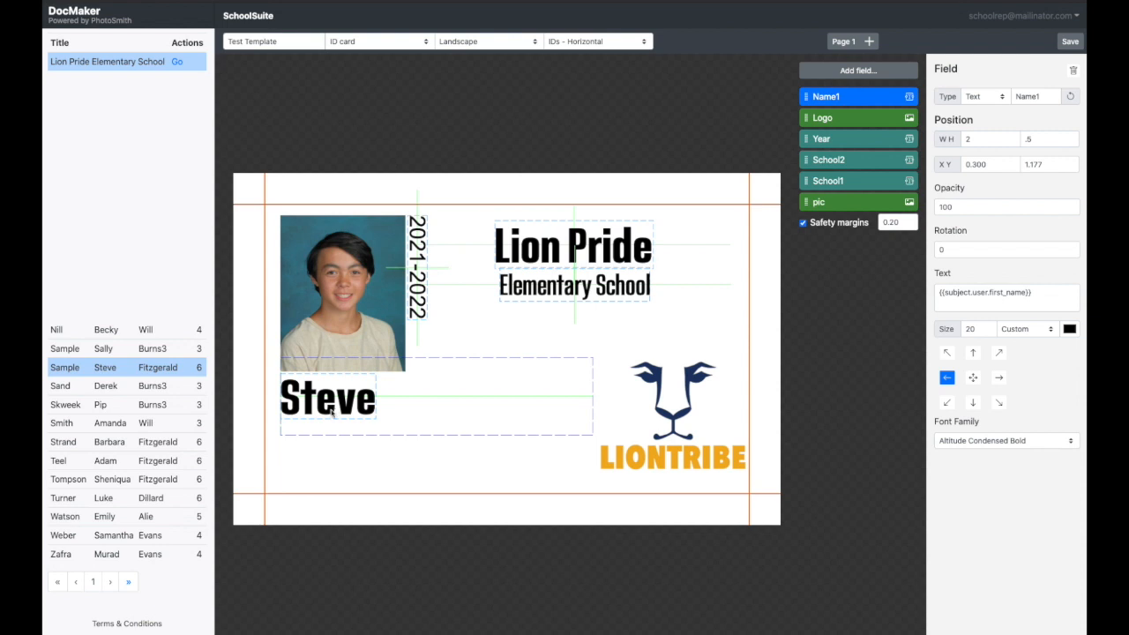
Preview the card with two other students' records, ending on the original sample student
click(104, 519)
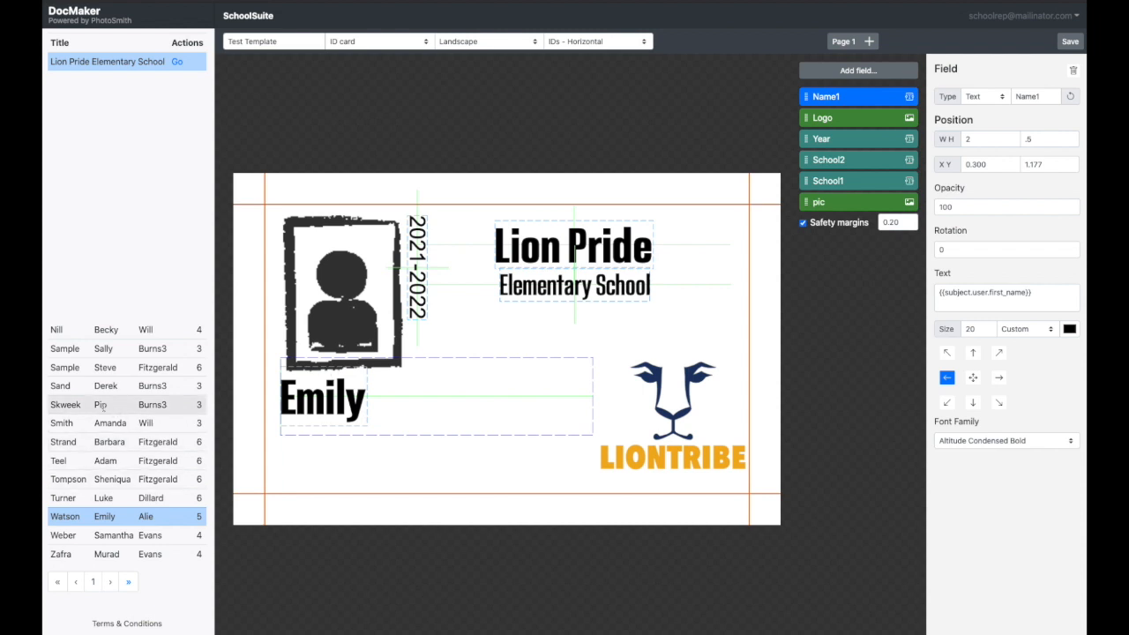
click(104, 407)
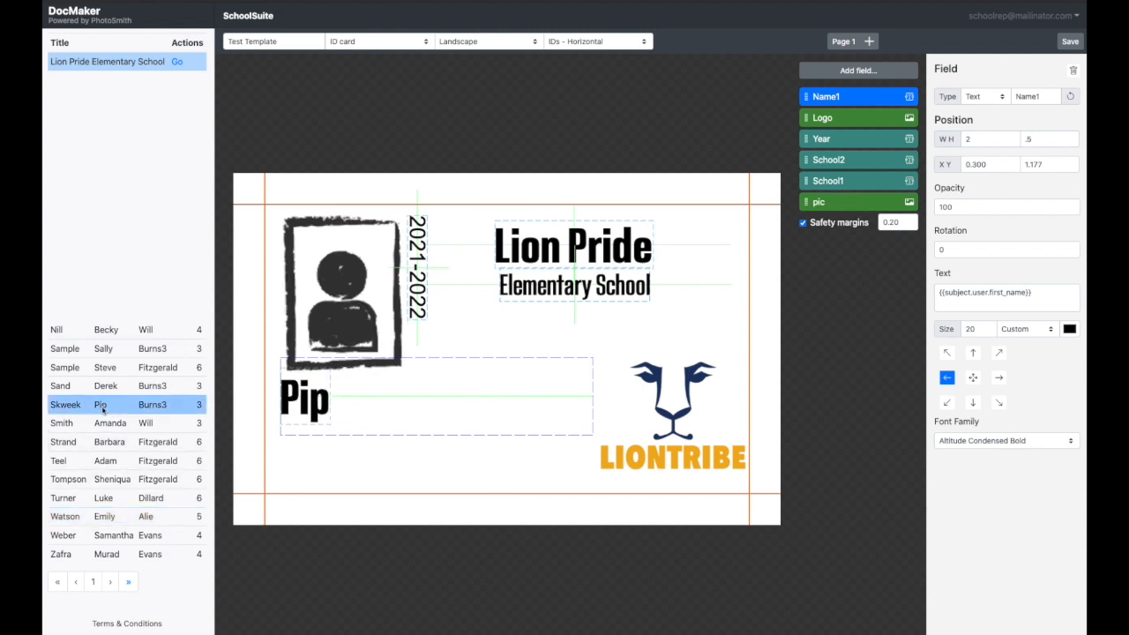
click(105, 368)
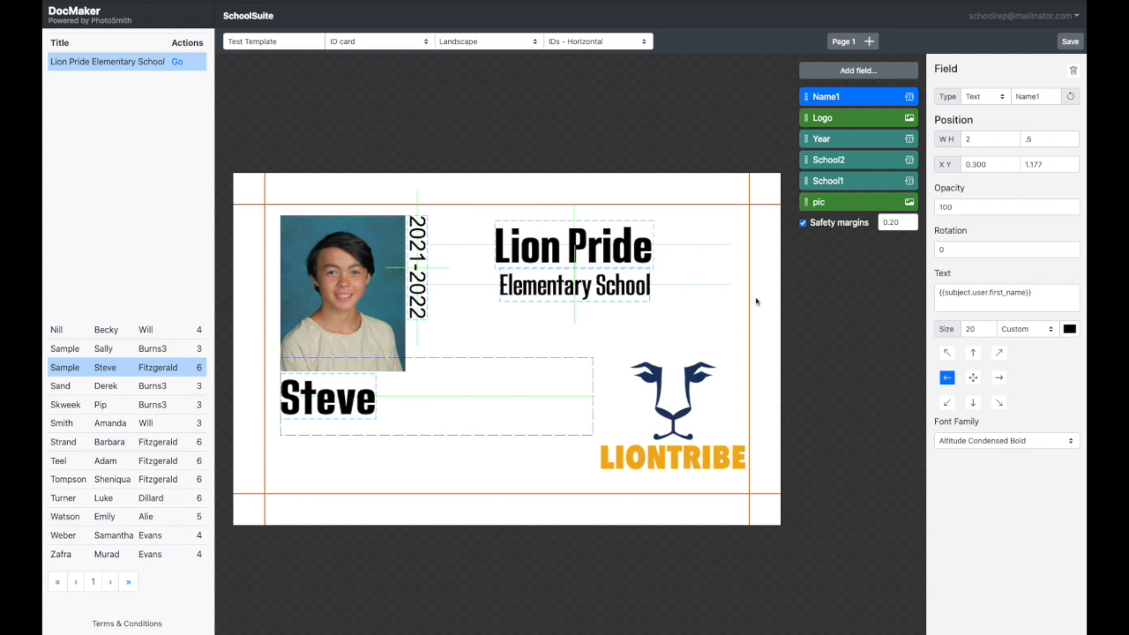
Add another text field to the card and name it Name2
click(853, 74)
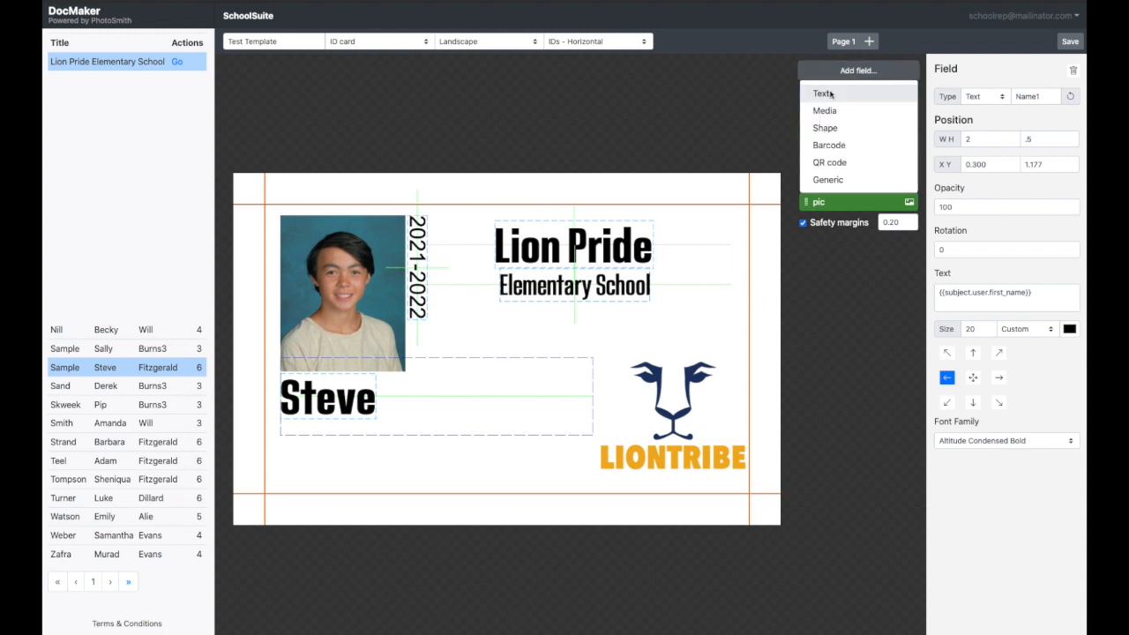
click(833, 95)
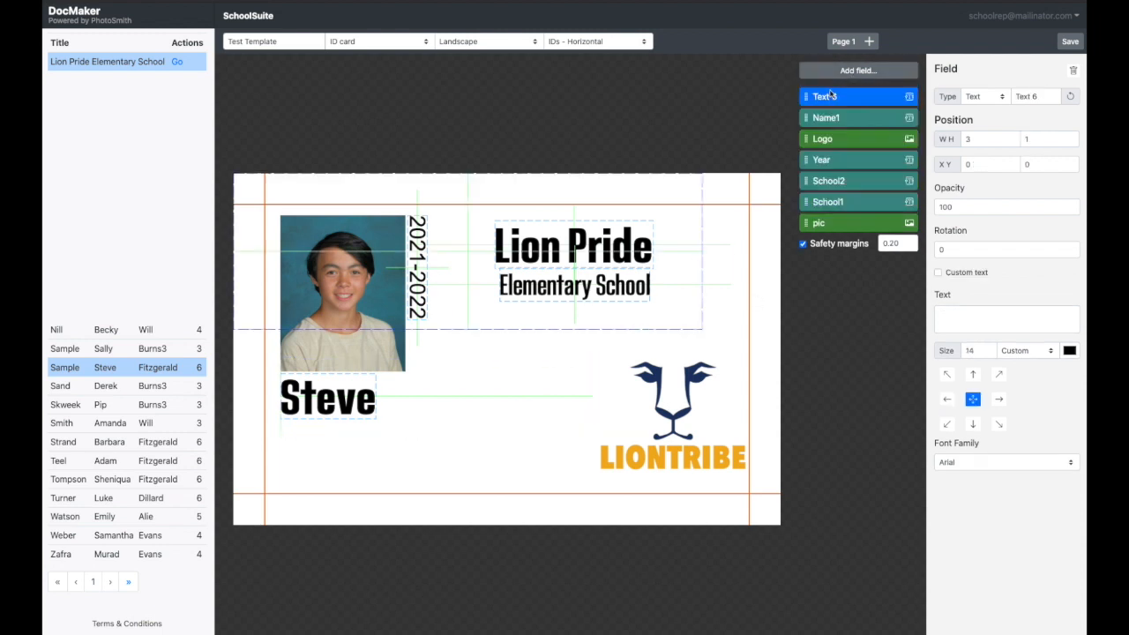
triple_click(1032, 96)
text(Name2)
Set the Name2 field's width to 2 and its height to .5
double_click(967, 139)
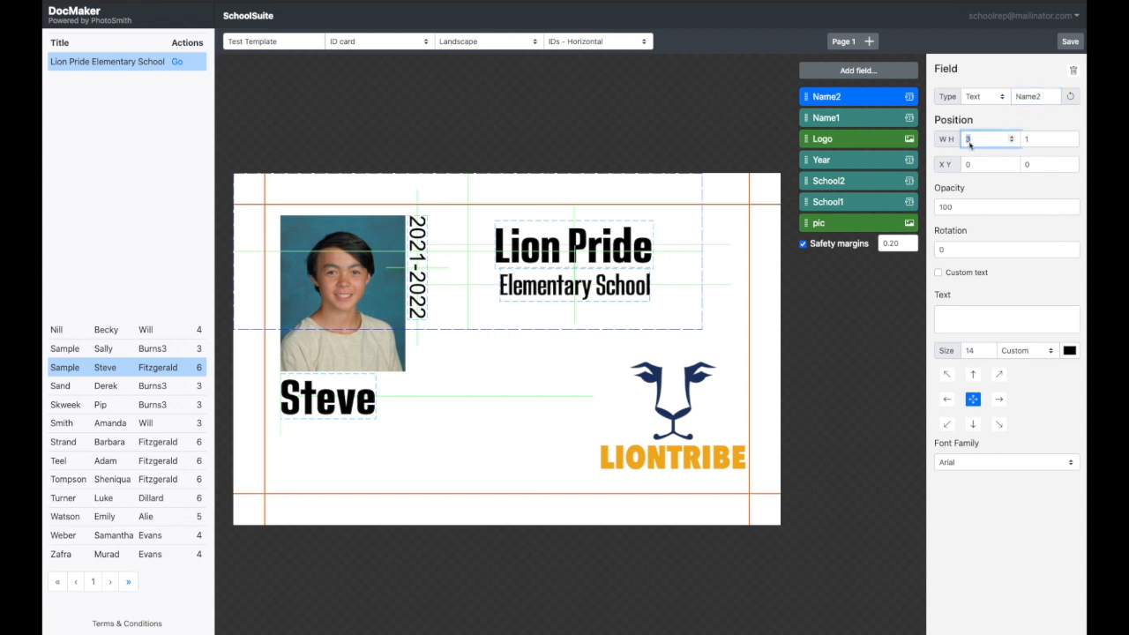
text(2)
key(Tab)
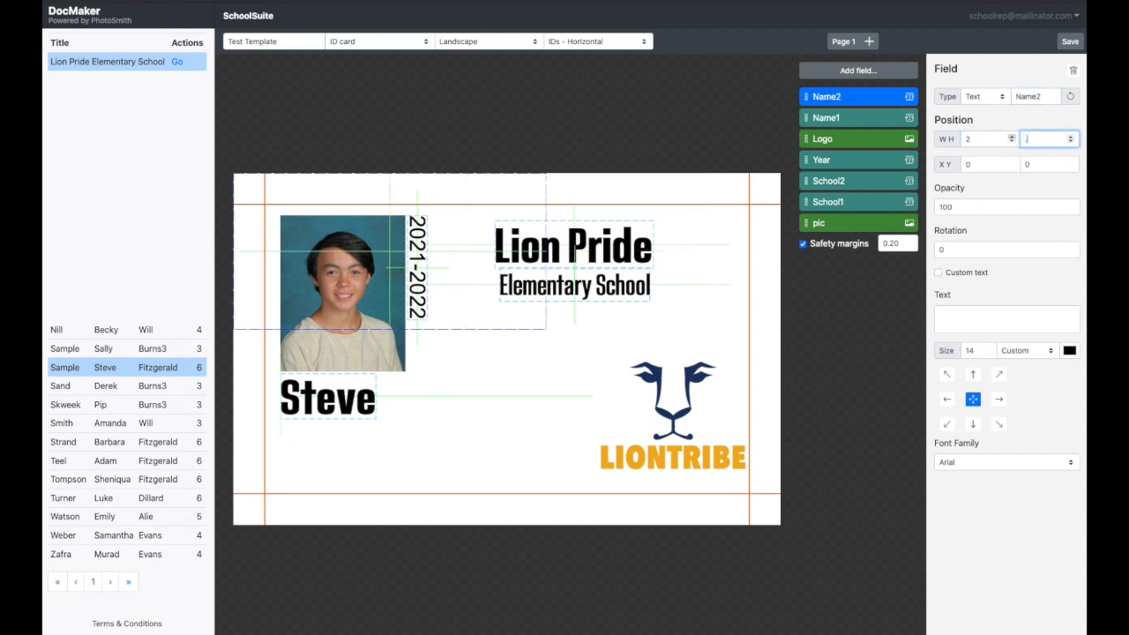
text(.5)
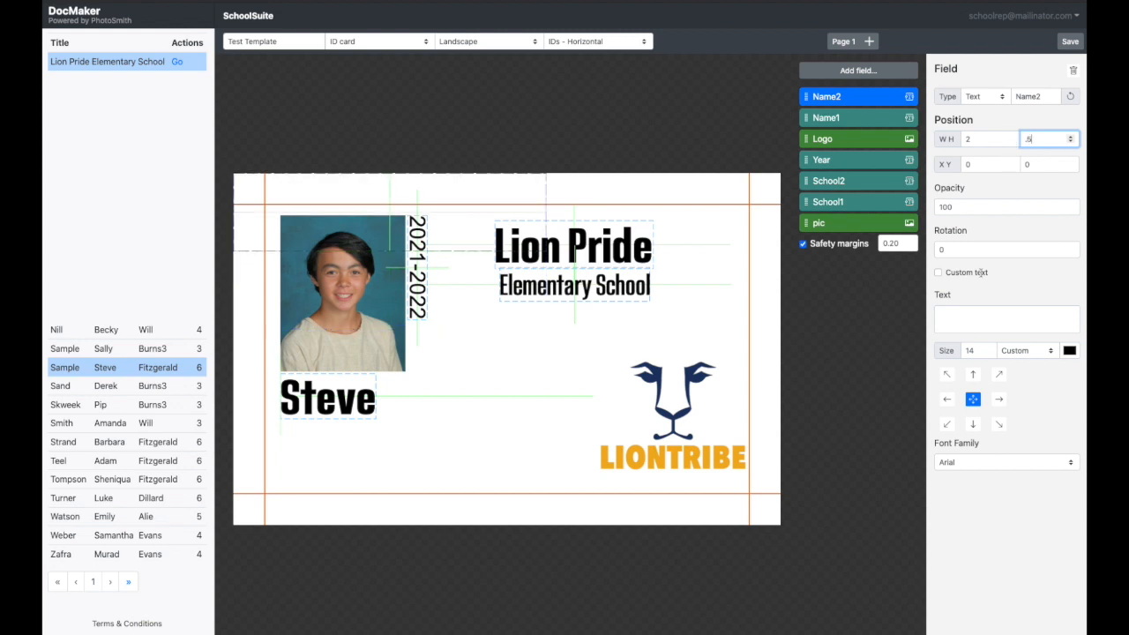
Set the Name2 field's font to Altitude Condensed Semi Bold
double_click(975, 351)
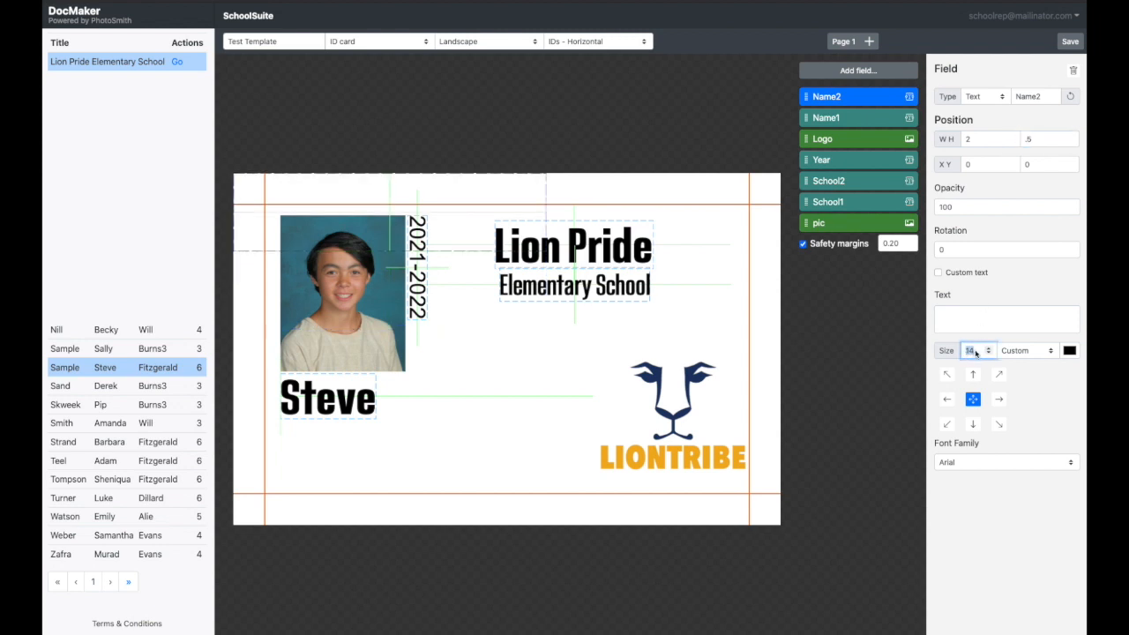
click(981, 463)
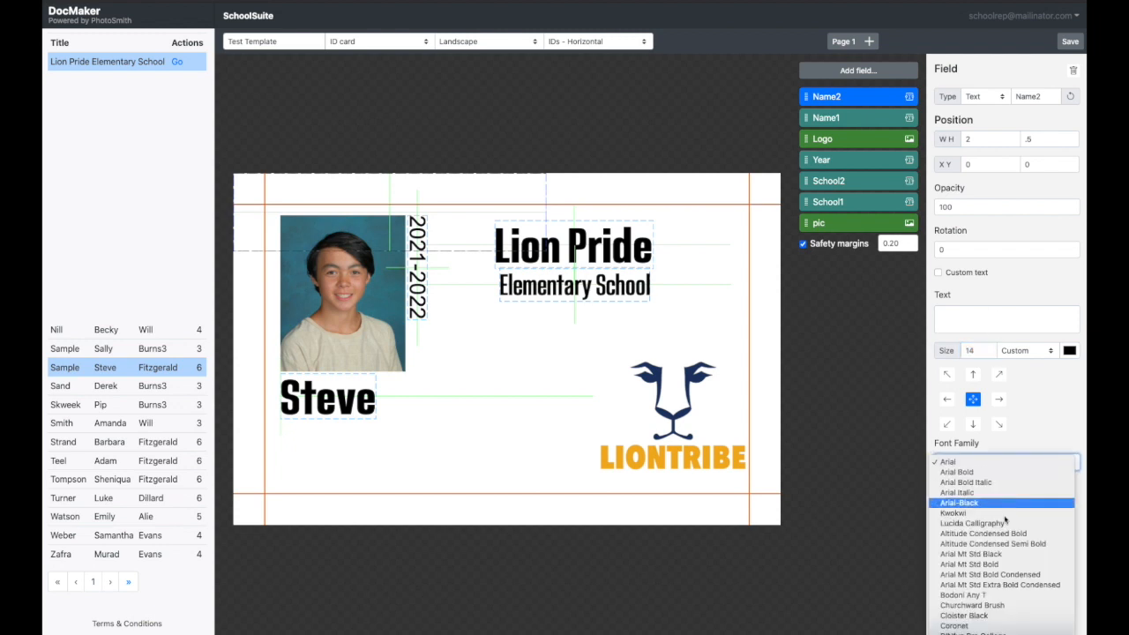
click(1009, 545)
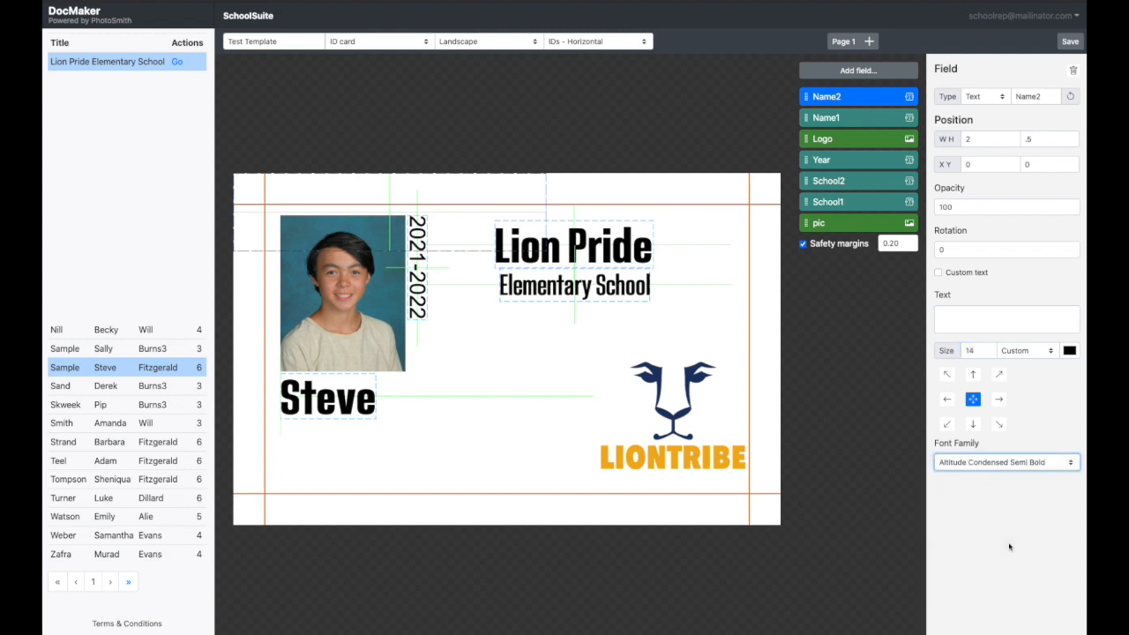
Link the Name2 field's text to the student's Last Name data
click(959, 316)
text({)
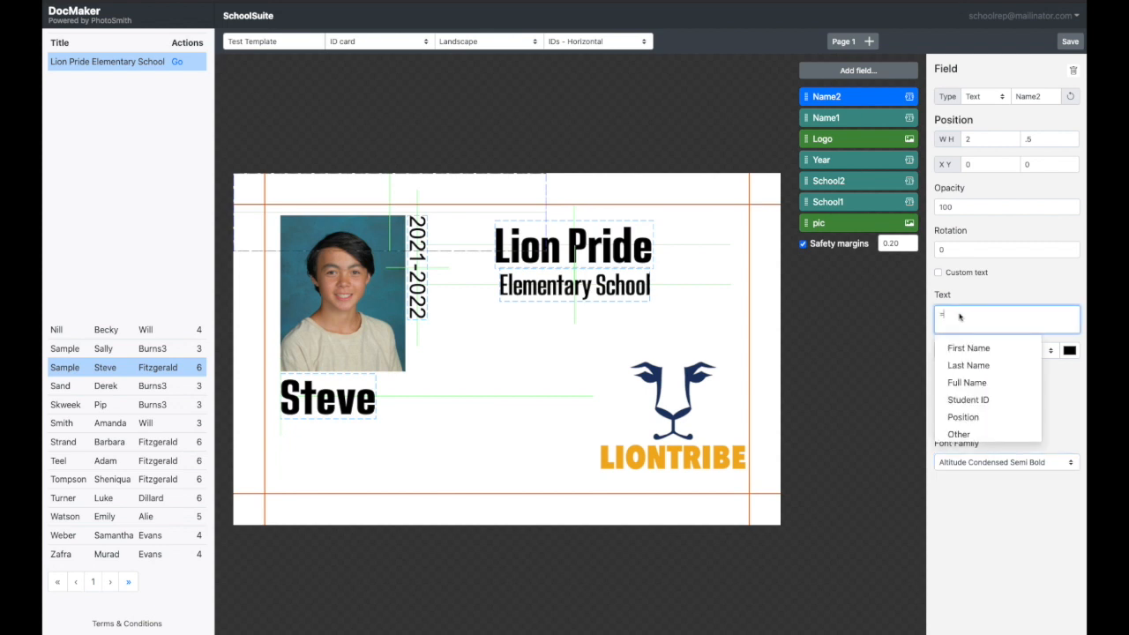
click(965, 365)
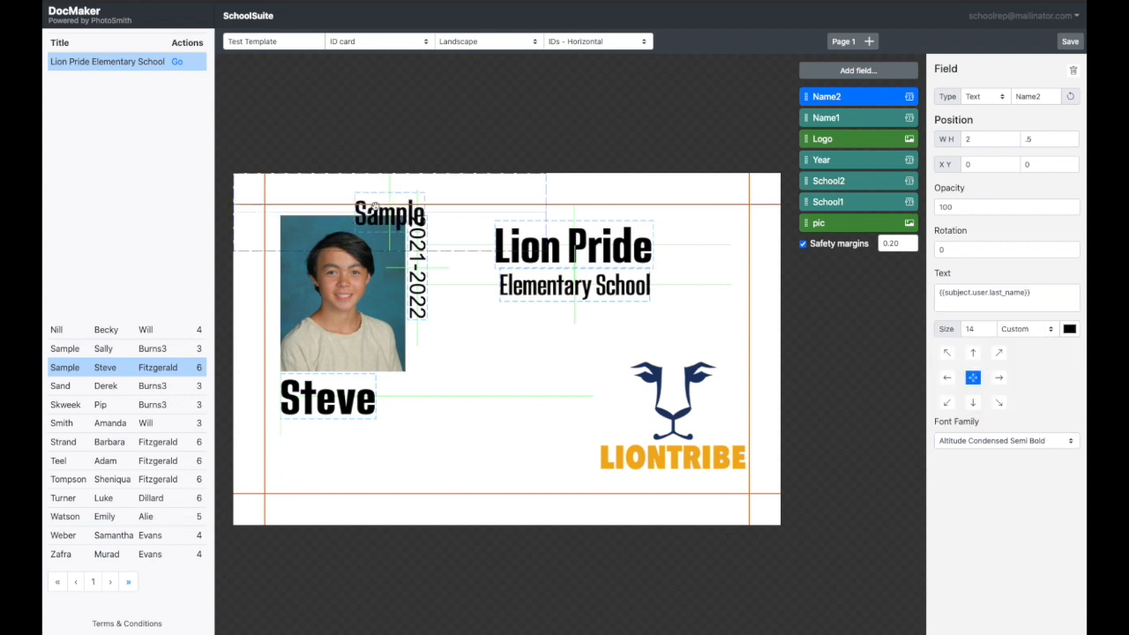
Left-align the Name2 text and move the field directly beneath the first name, at about X 0.300, Y 1.436
click(946, 378)
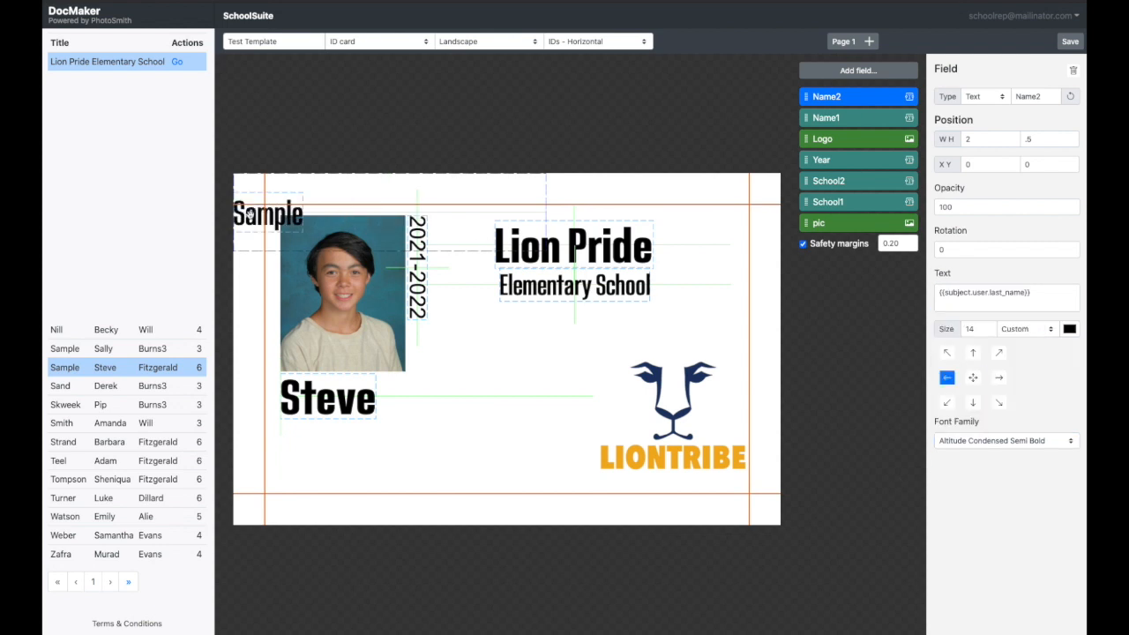
drag(249, 214, 297, 438)
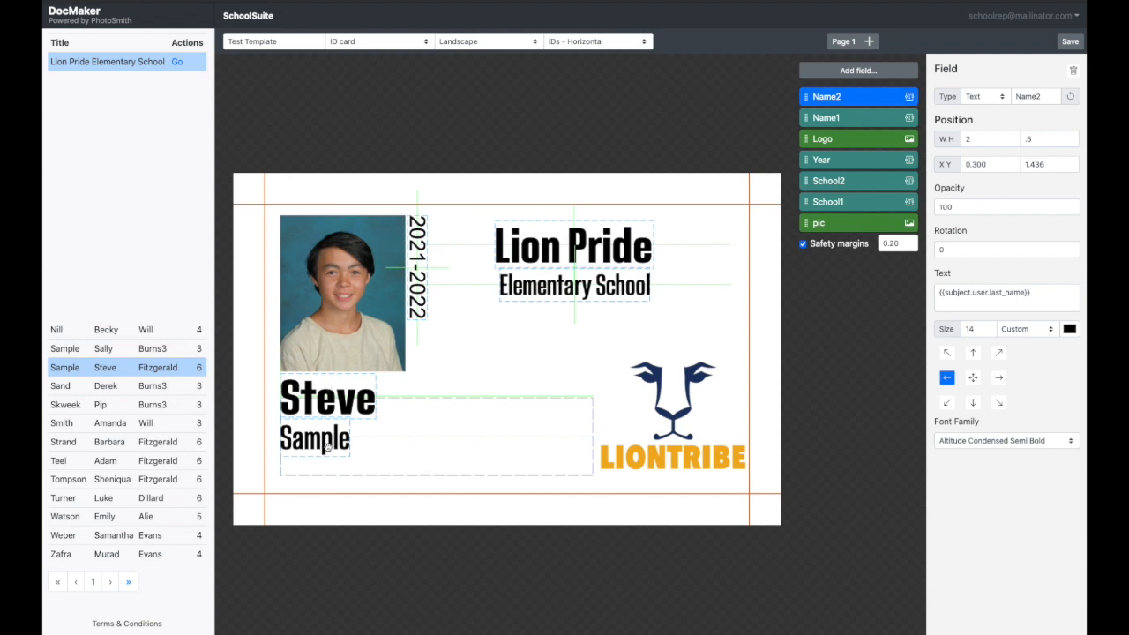
Preview the card with two other students' records and the original sample student, nudging Name2 to about X 0.297, Y 1.453
click(112, 443)
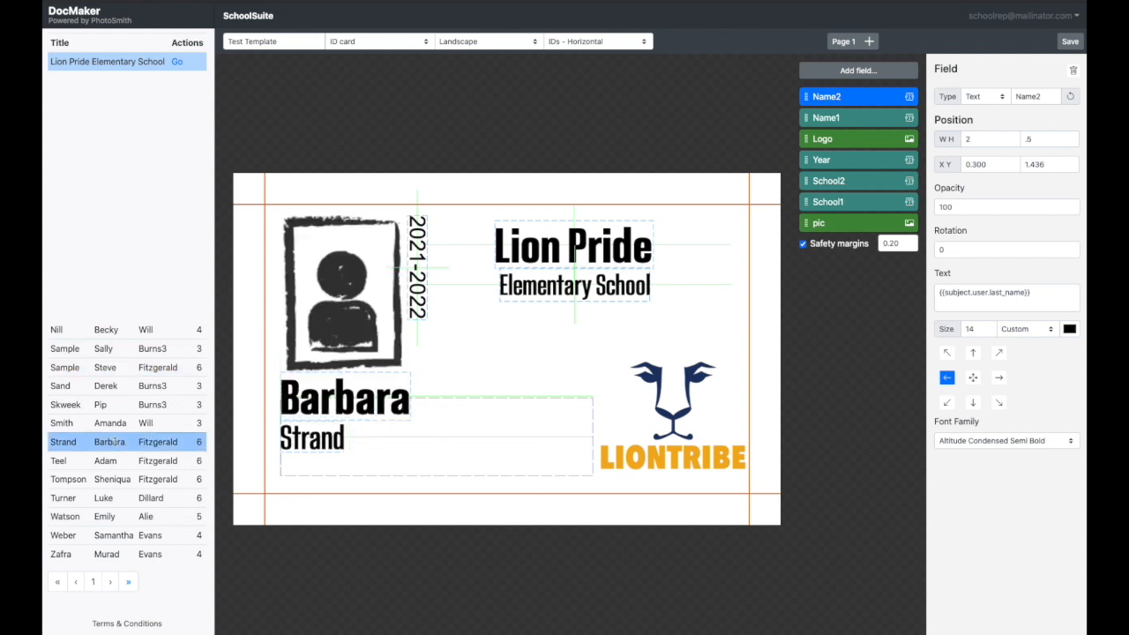
click(104, 407)
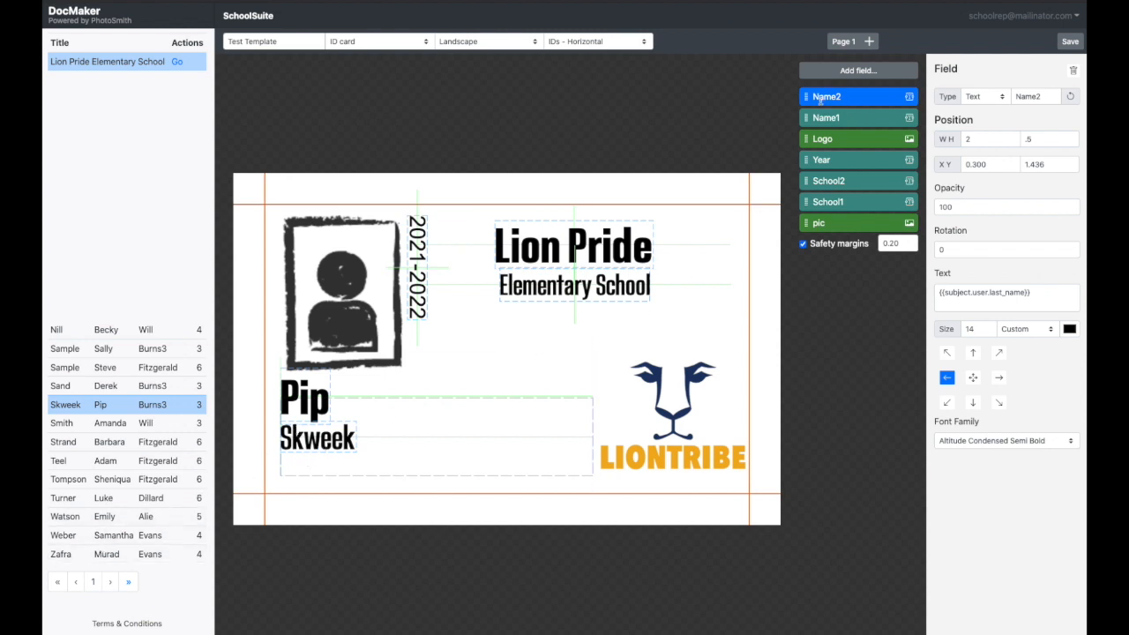
drag(309, 435, 310, 438)
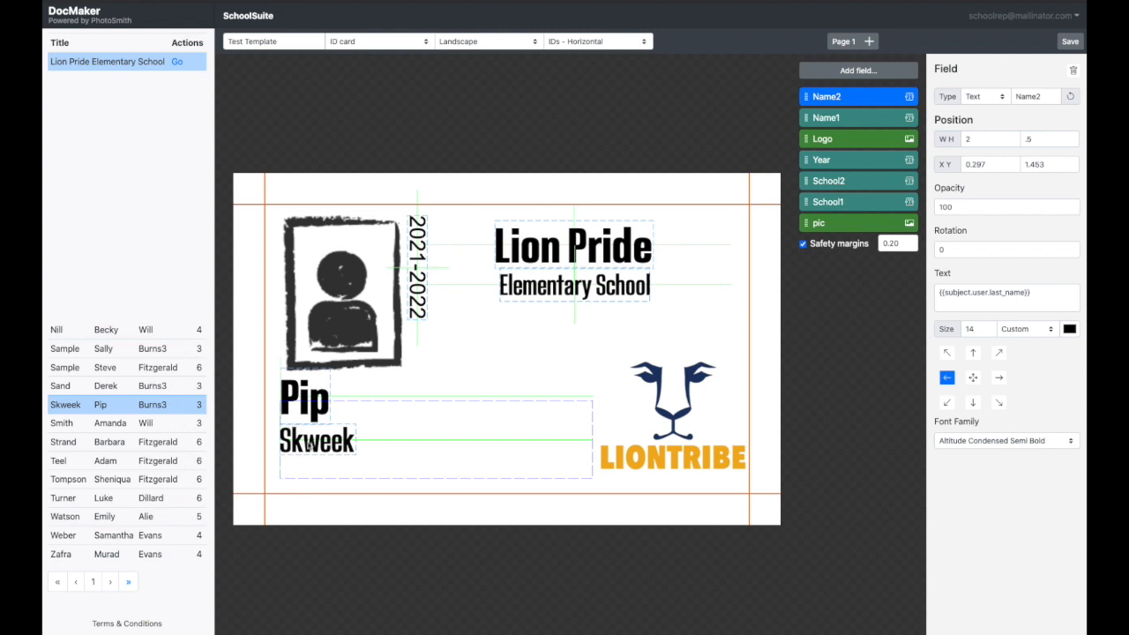
click(106, 368)
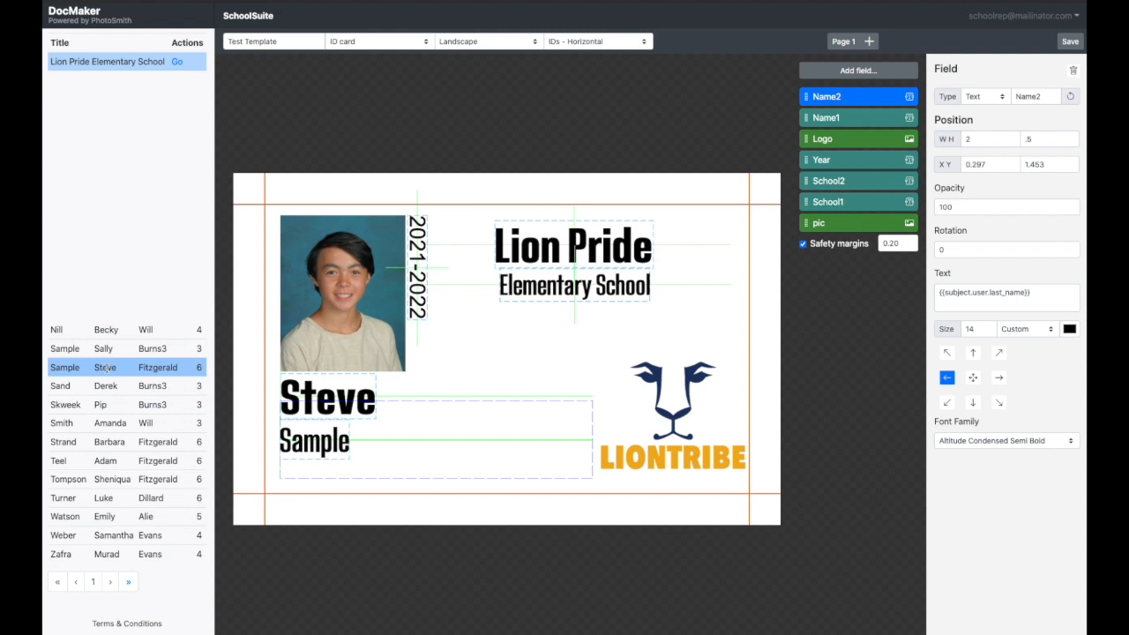
Save the ID card template and dismiss the confirmation
click(1074, 41)
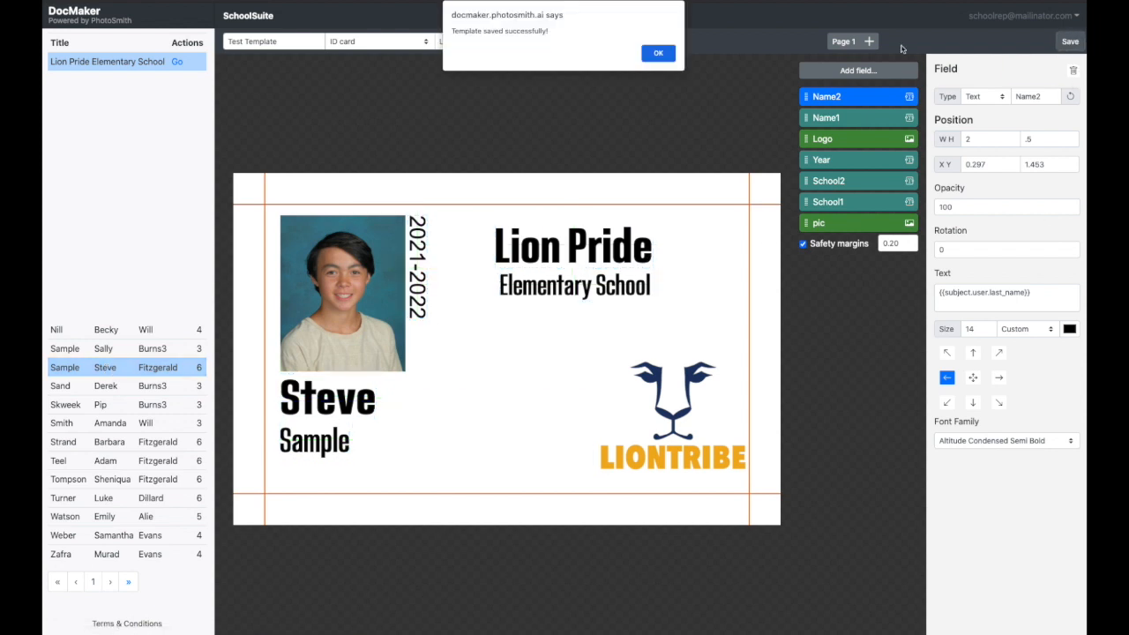
click(658, 54)
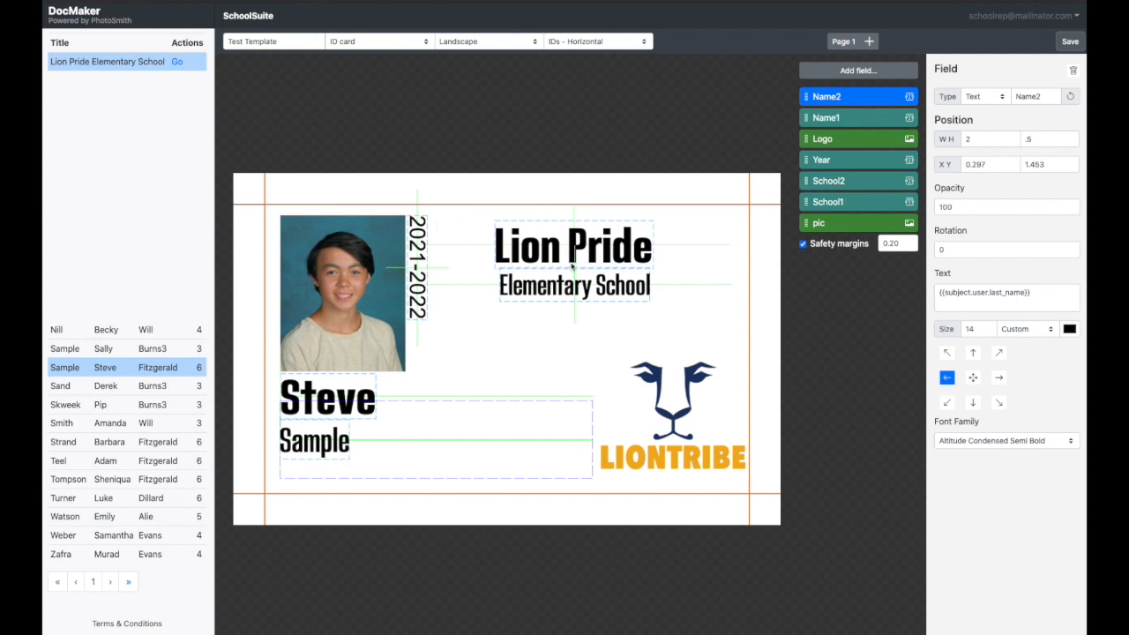
Add a rectangular shape field to the card and set its width to .25
click(860, 70)
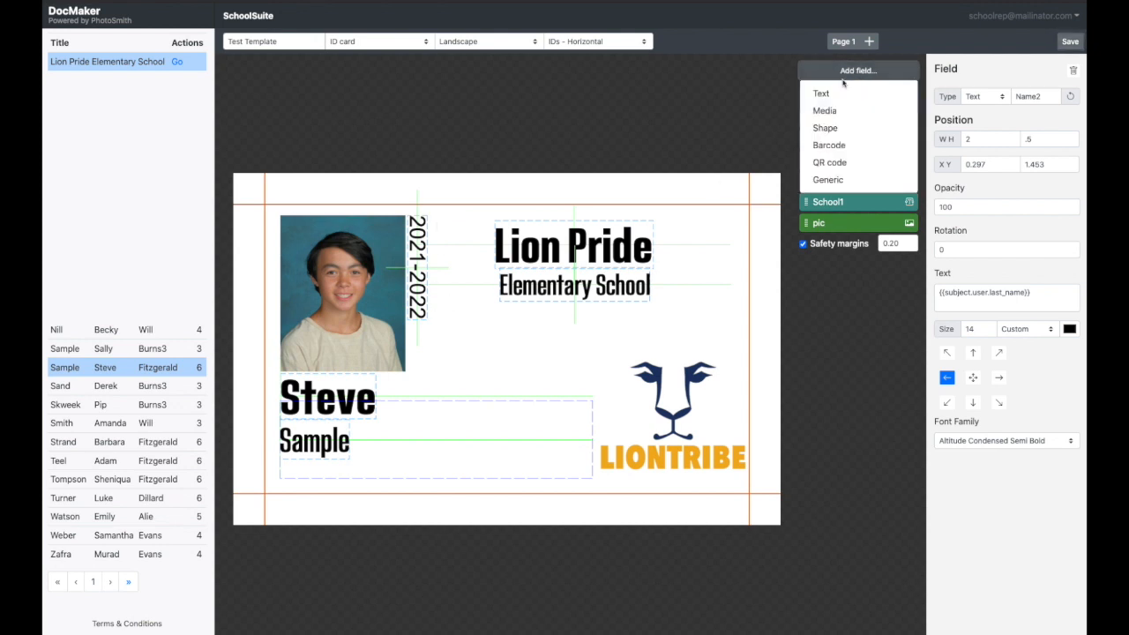
click(829, 128)
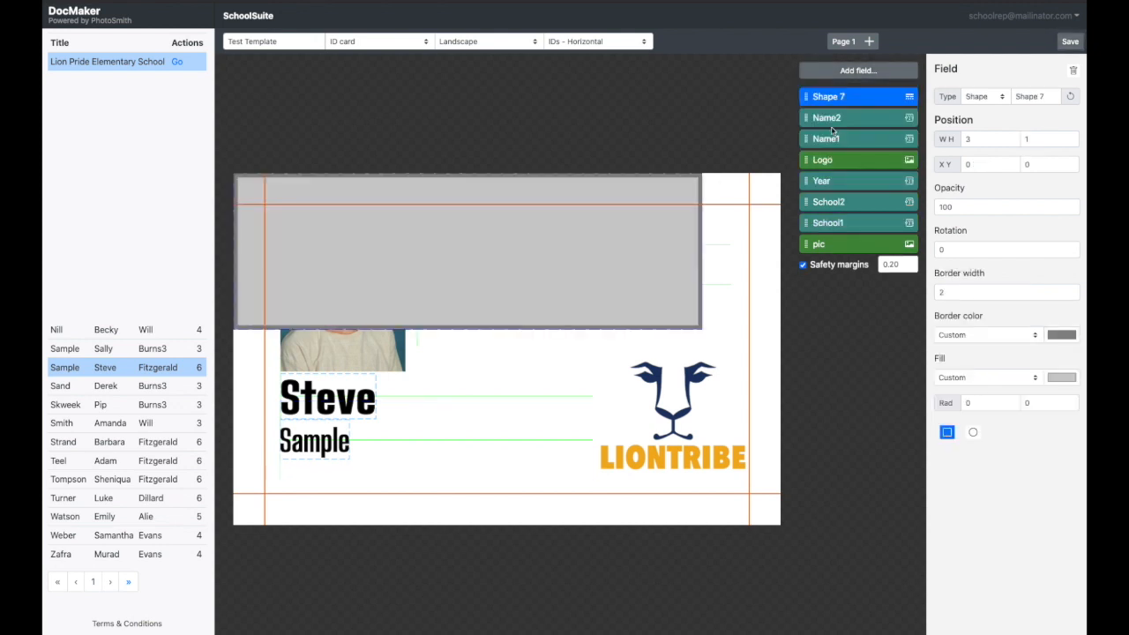
double_click(961, 139)
text(.25)
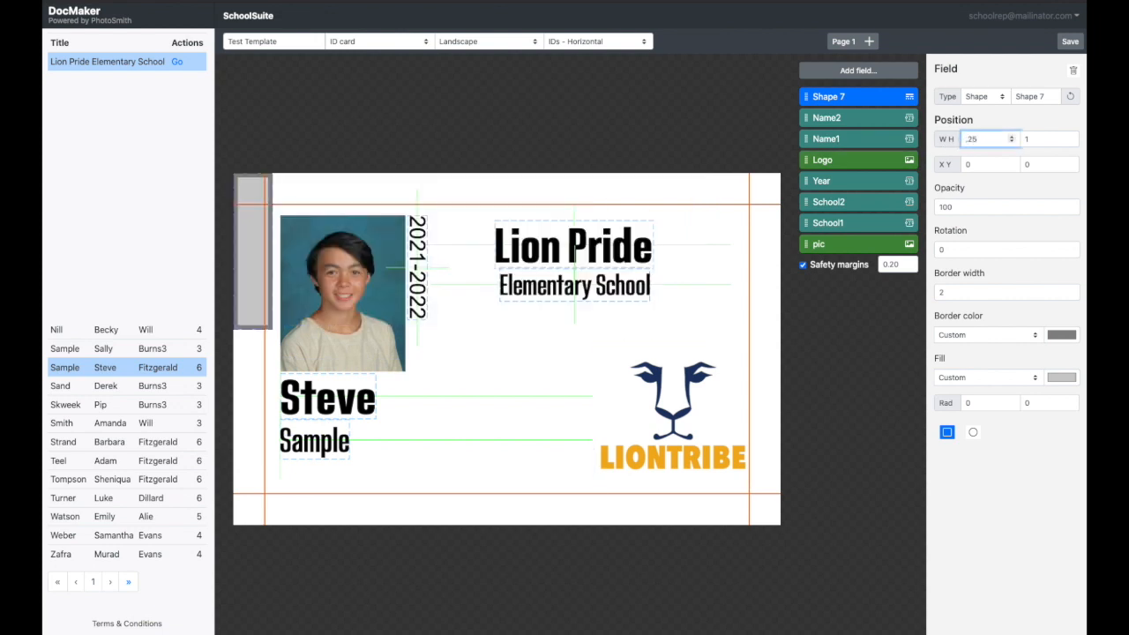
key(Tab)
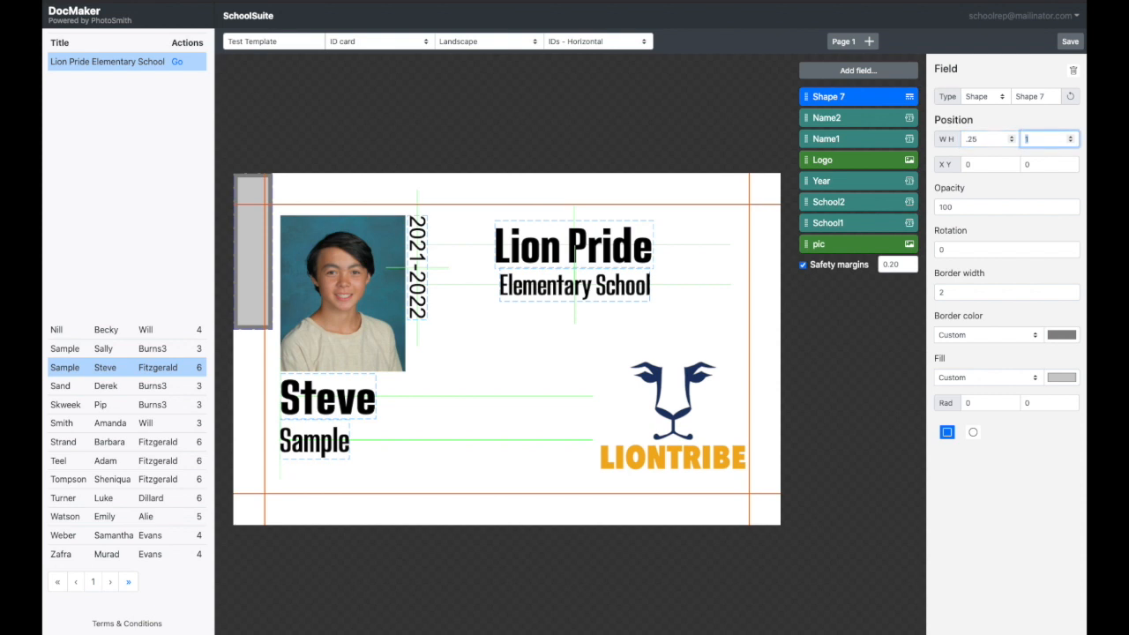
Set the shape's border width to 0 and its fill to the Secondary school color
drag(952, 292, 920, 292)
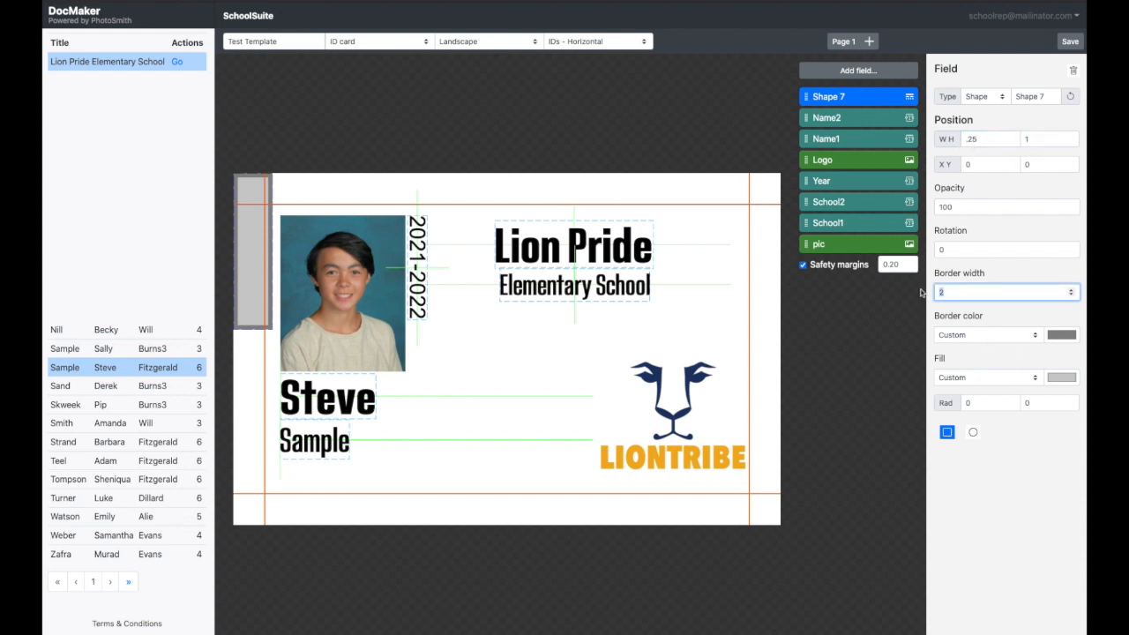
text(0)
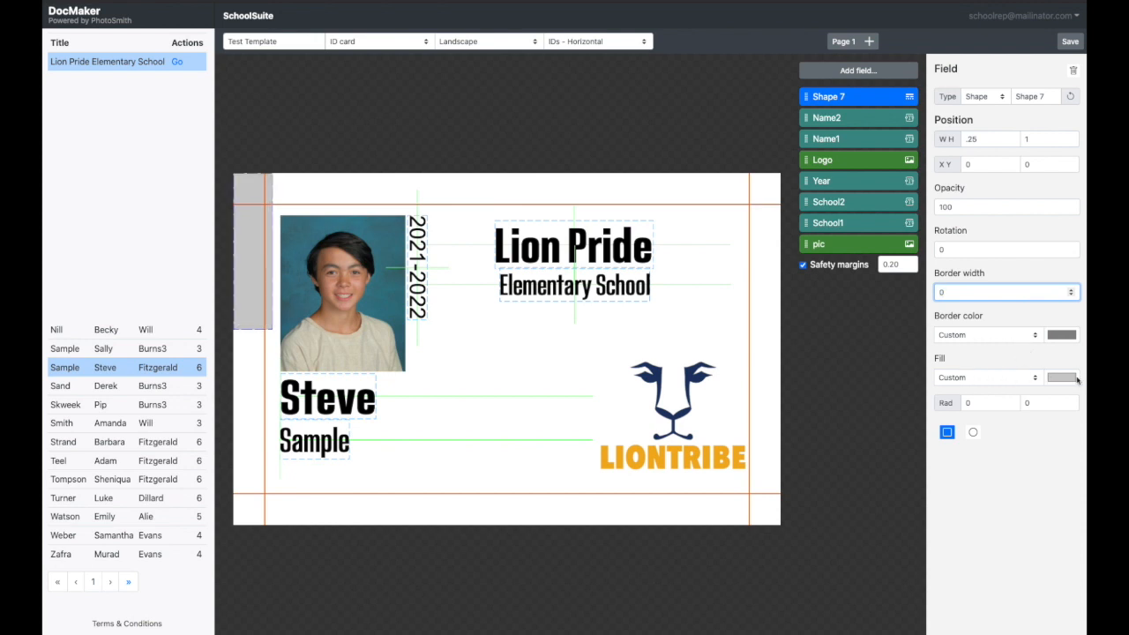
click(993, 380)
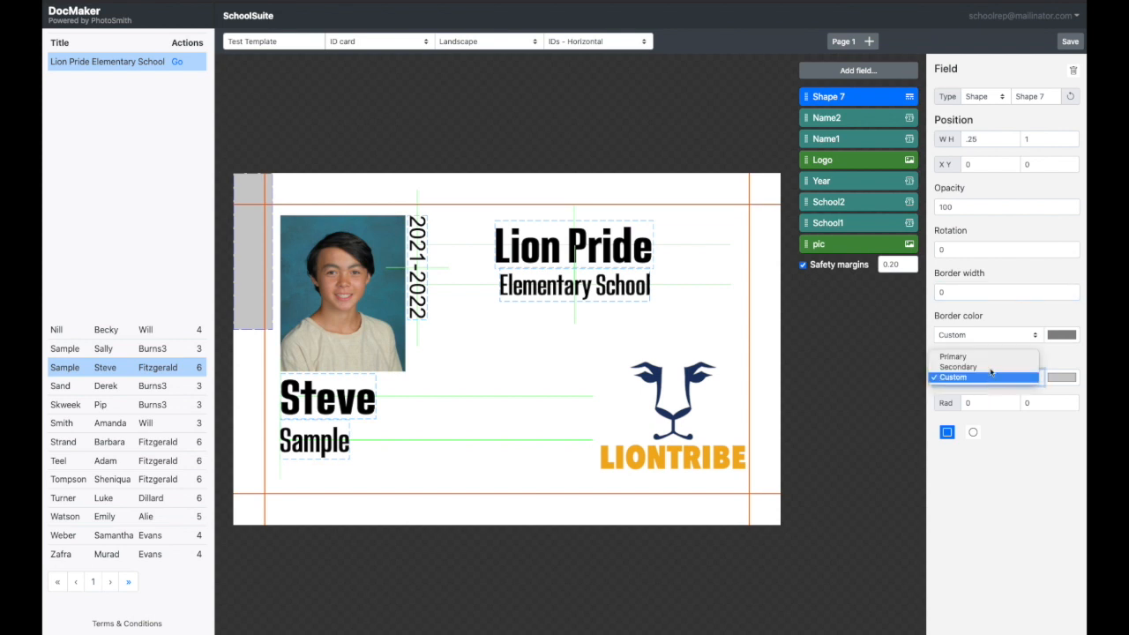
click(988, 357)
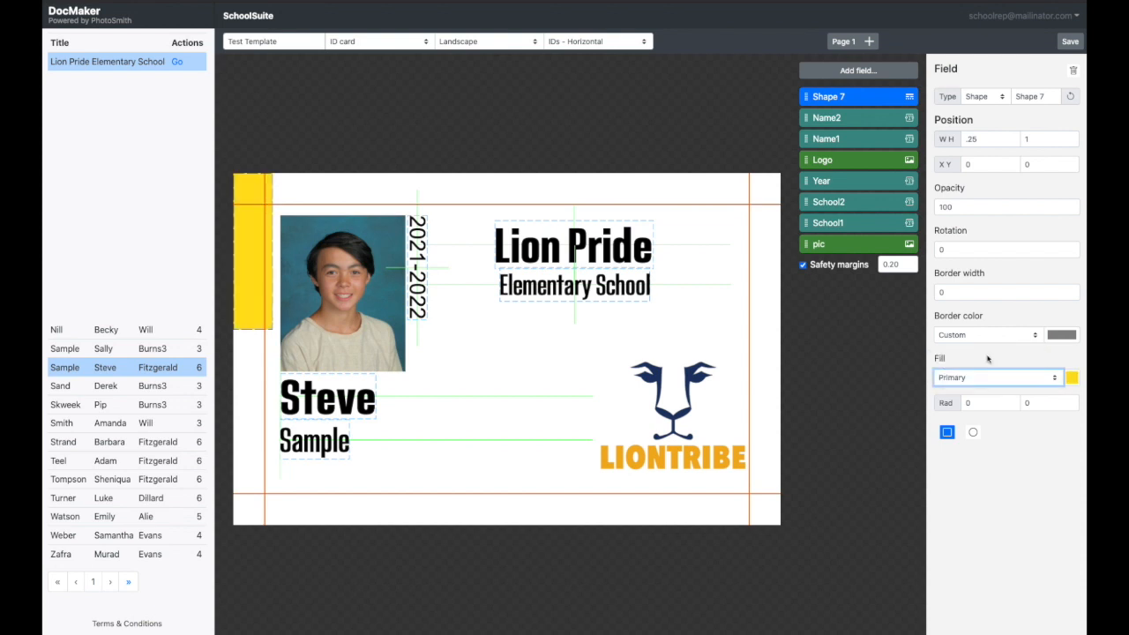
click(986, 380)
click(984, 392)
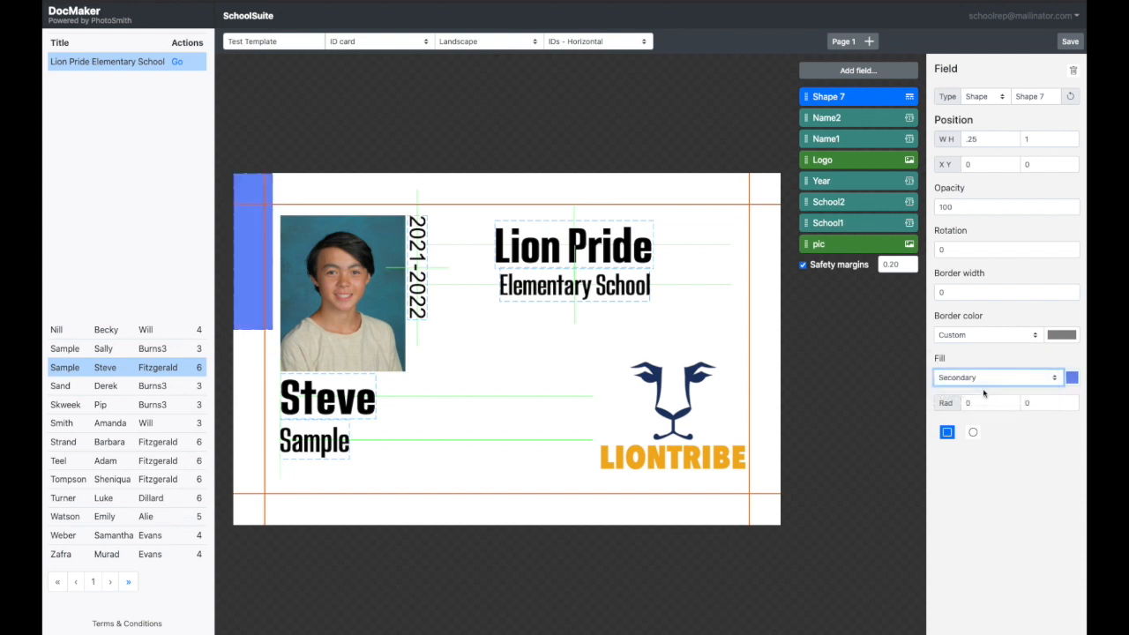
click(984, 382)
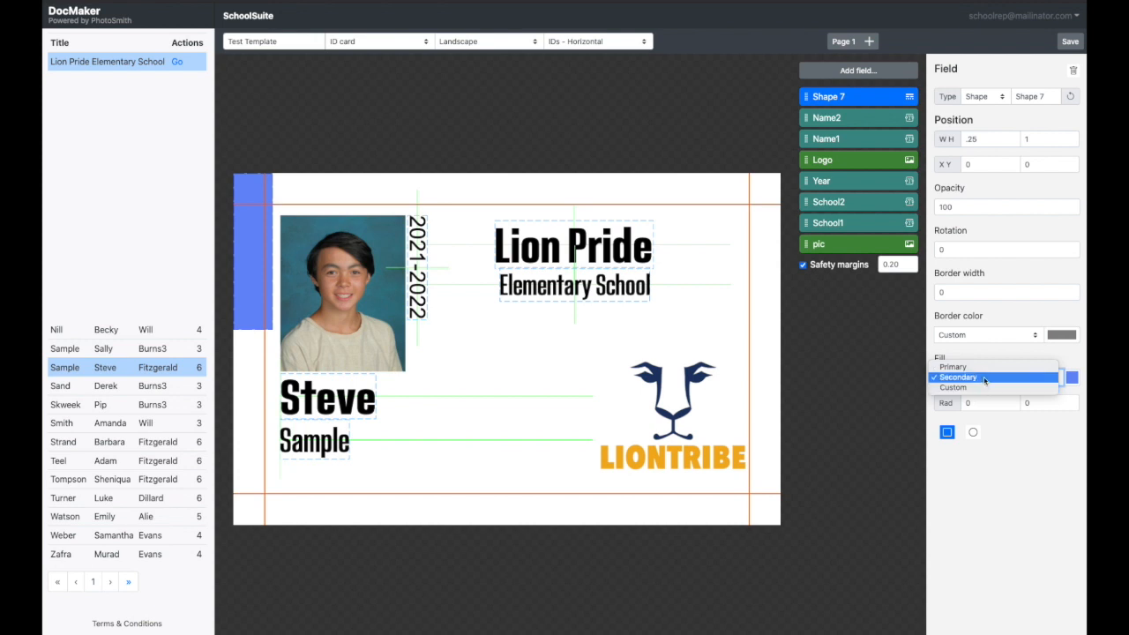
click(983, 377)
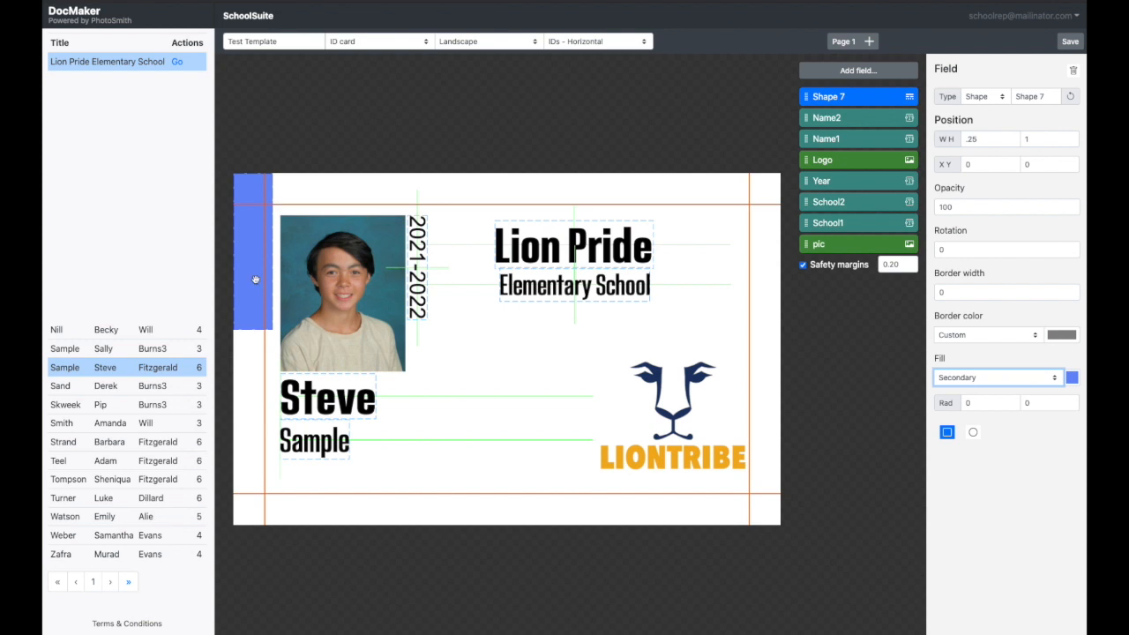
Move the shape over the vertical year text beside the photo, at about X 1.046, Y 0.269, and name it yearbar
drag(258, 280, 417, 321)
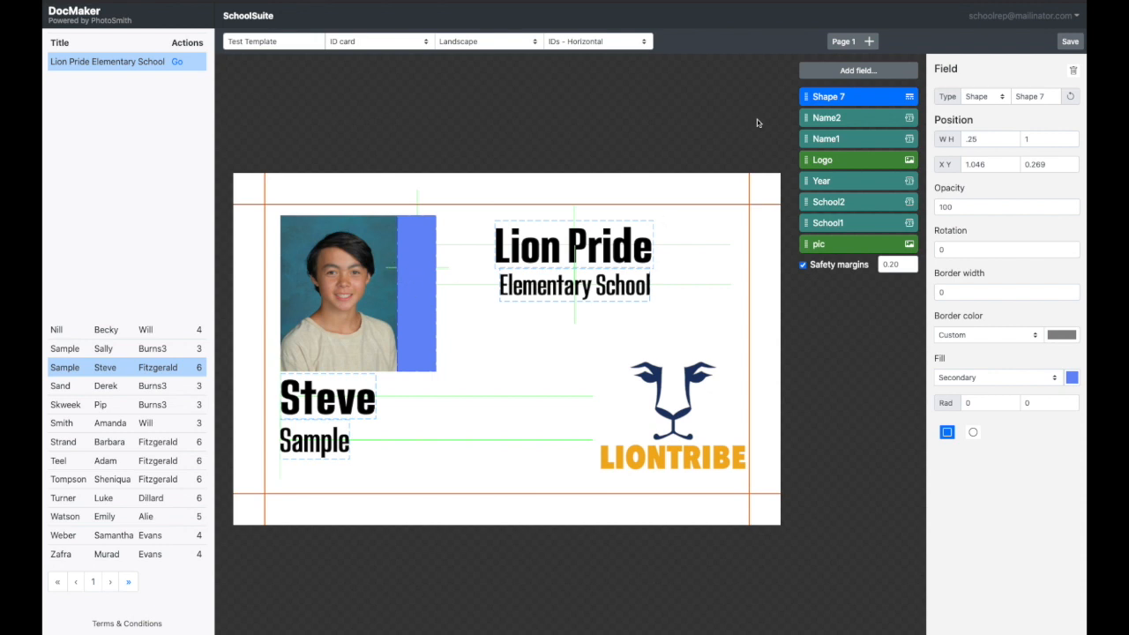
triple_click(1026, 94)
text(yearbar)
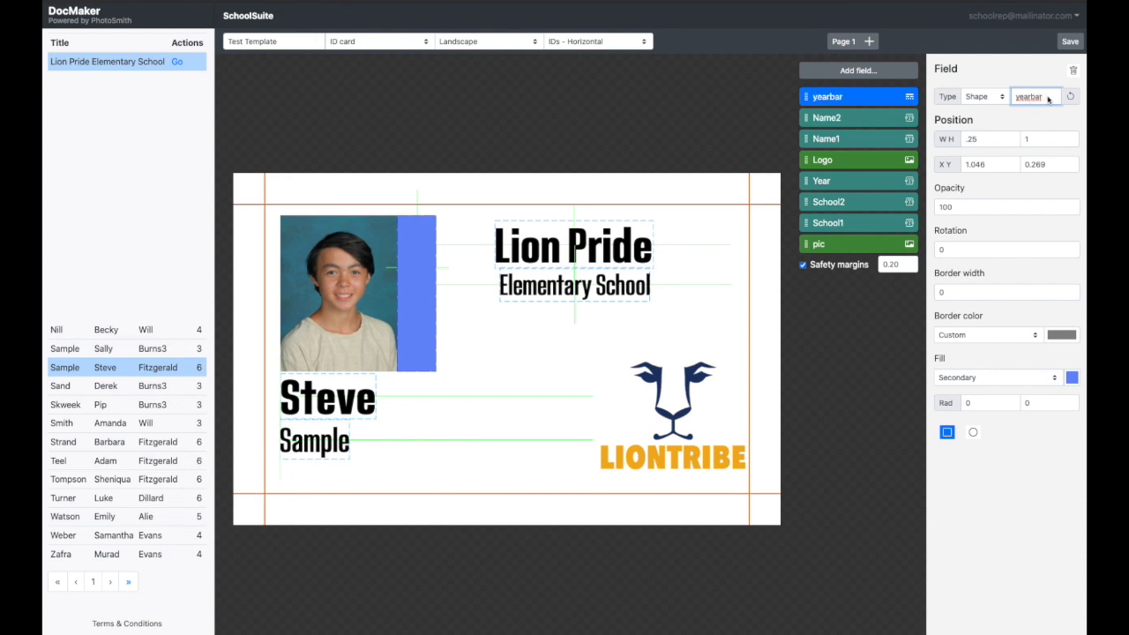
Set the yearbar shape's height to .75 and move it to about X 1.060, Y 0.300
click(1030, 139)
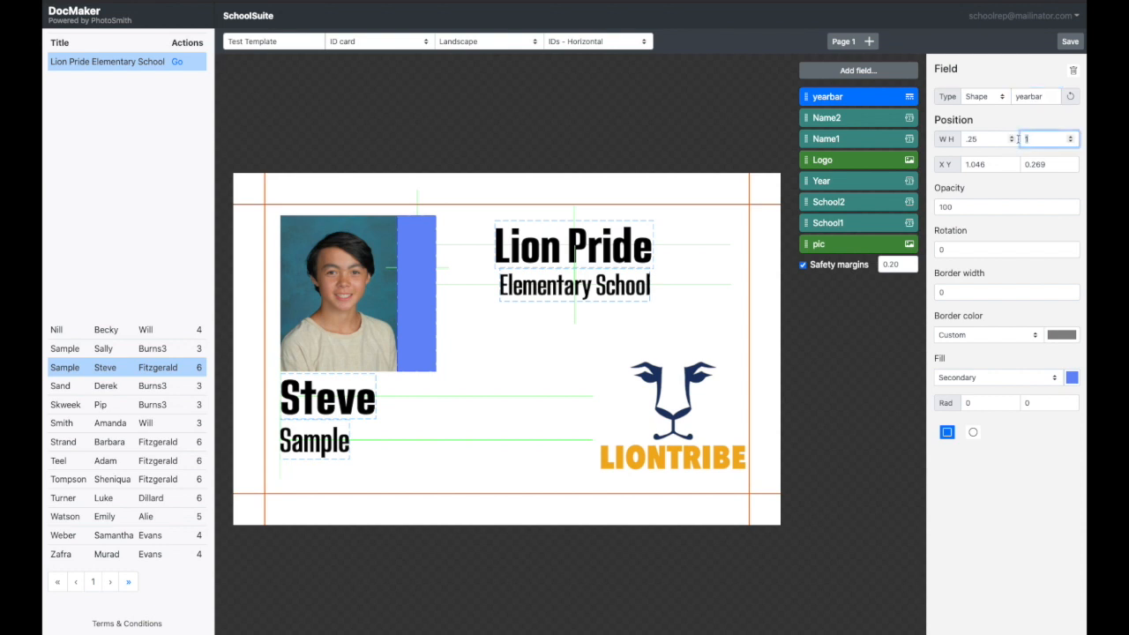
text(.75)
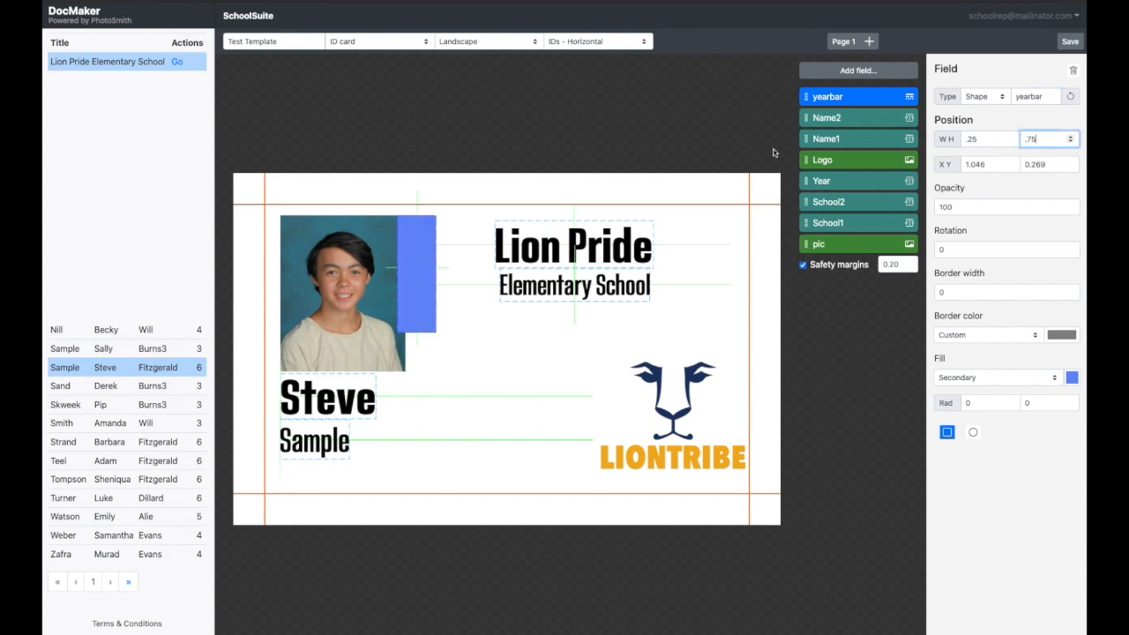
drag(417, 259, 417, 263)
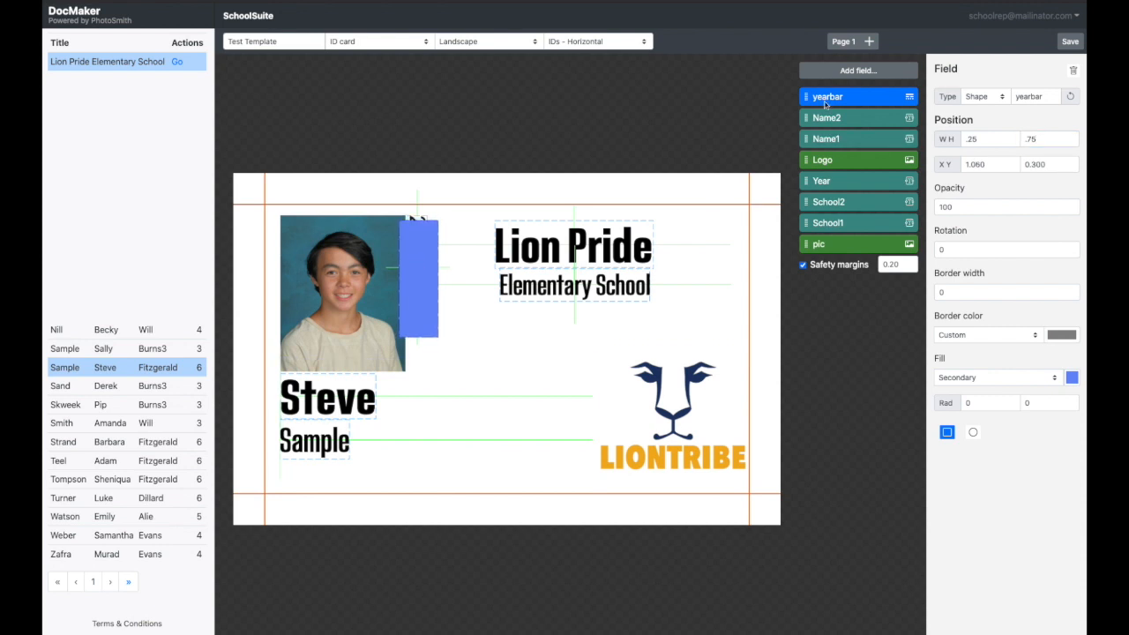
Send yearbar behind all other fields and center the Year text on the bar, at about X 0.704, Y 0.476
drag(804, 99, 826, 246)
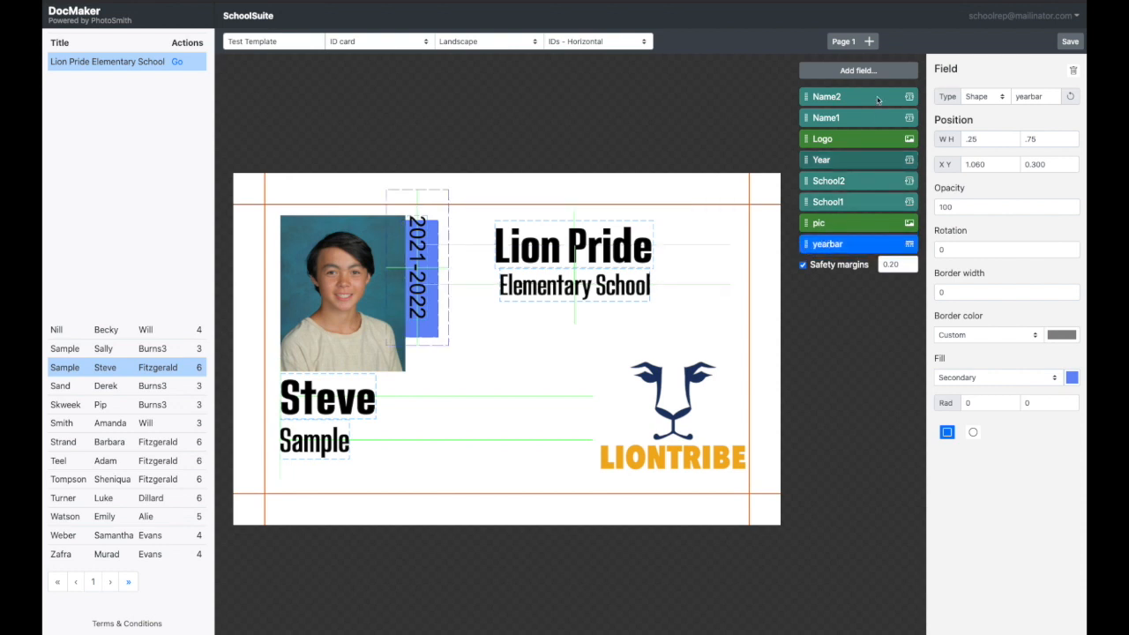
click(864, 165)
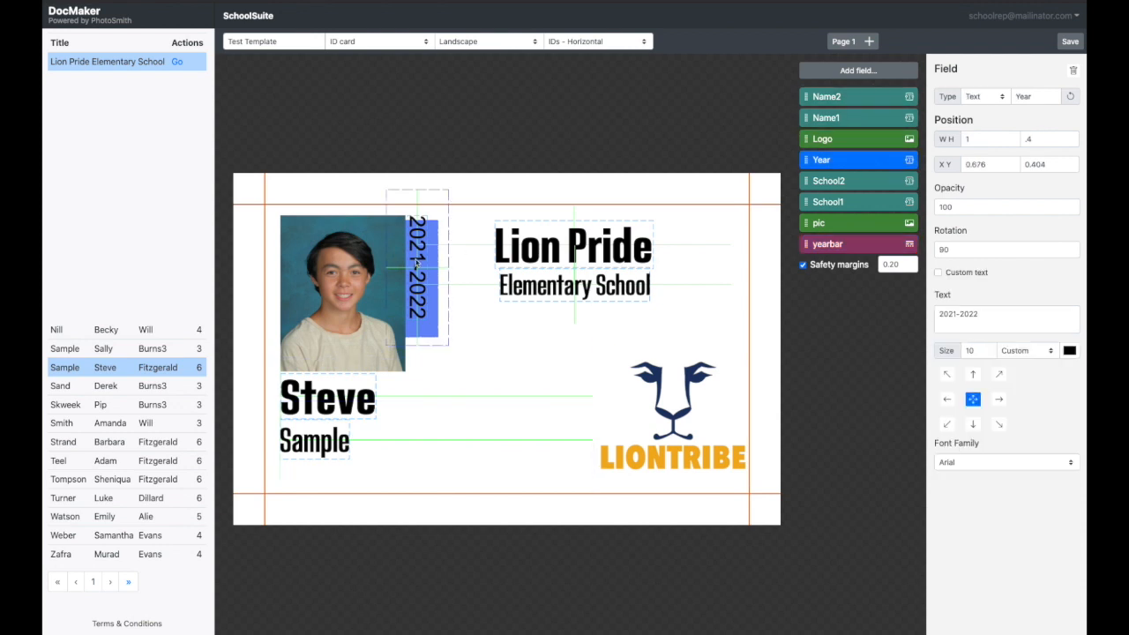
drag(417, 262, 421, 268)
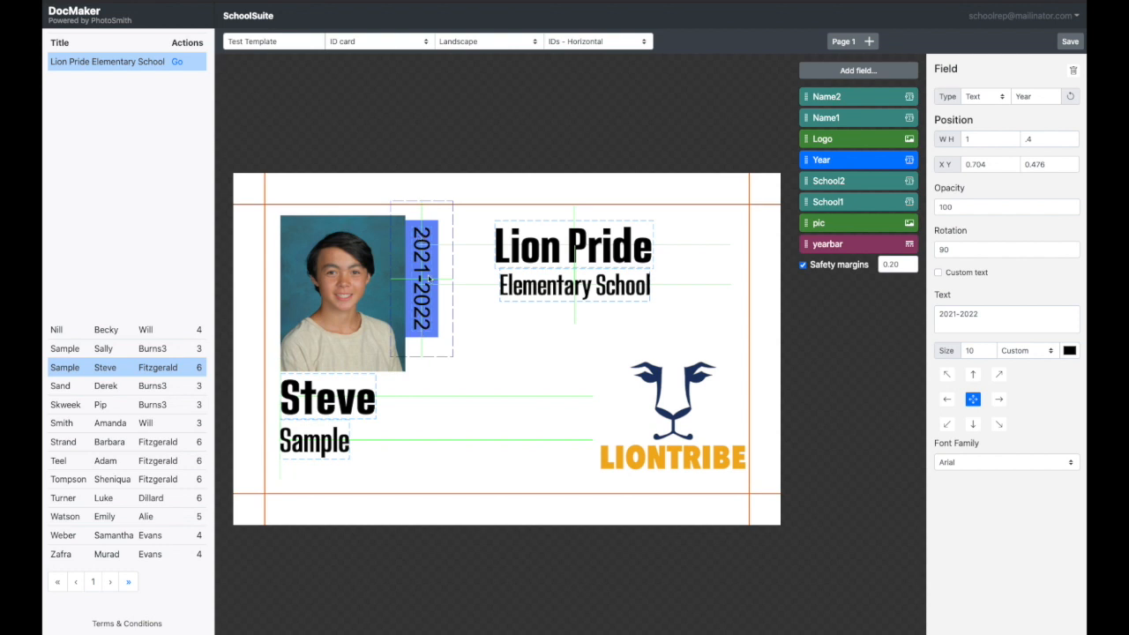
Change the Year text's custom color to white (RGB 255, 255, 255) and save the template
click(1069, 353)
drag(971, 385, 927, 319)
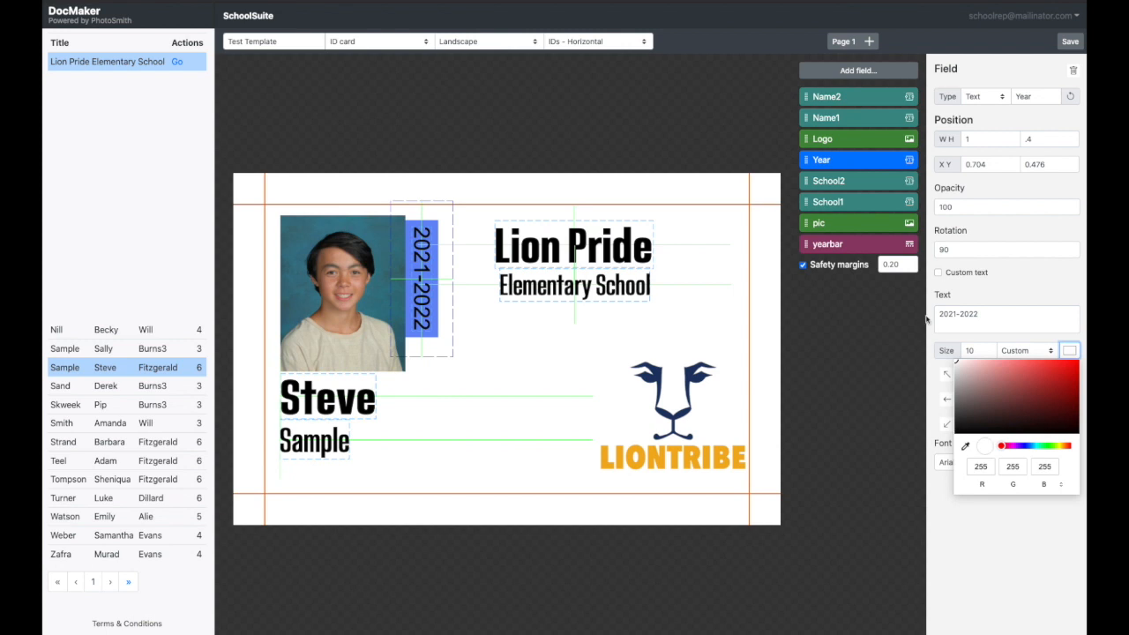
click(998, 539)
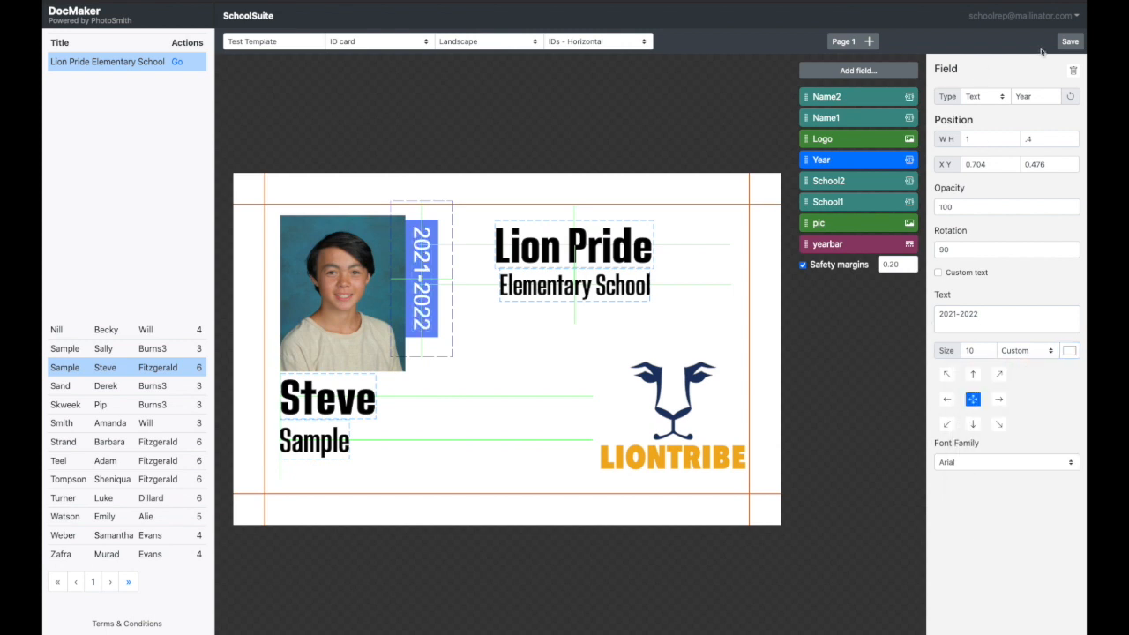
click(1071, 43)
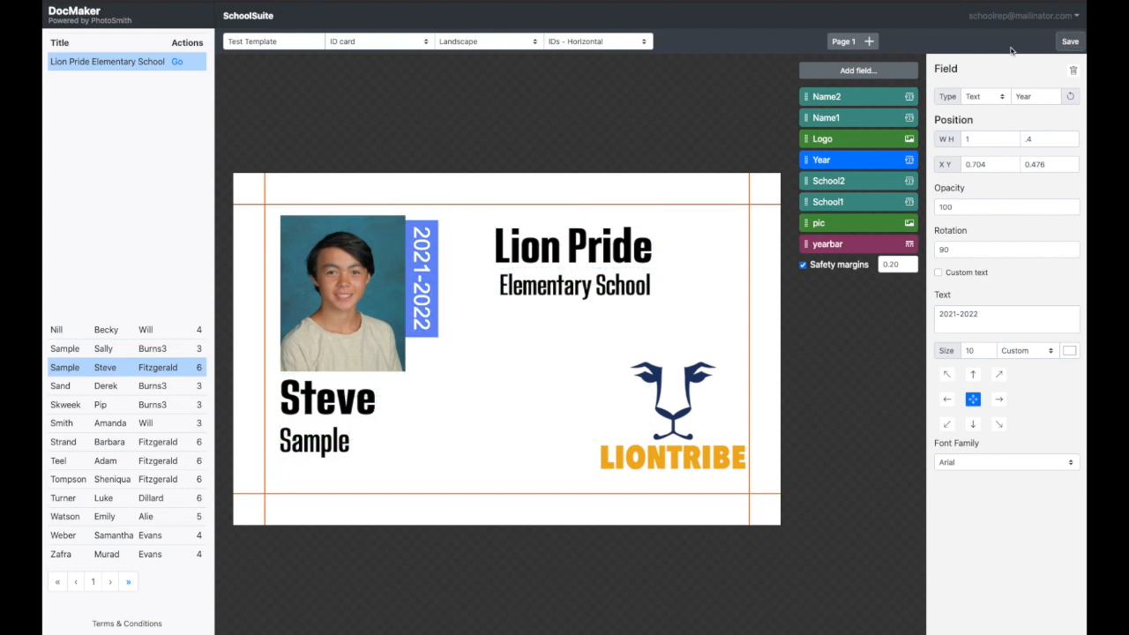